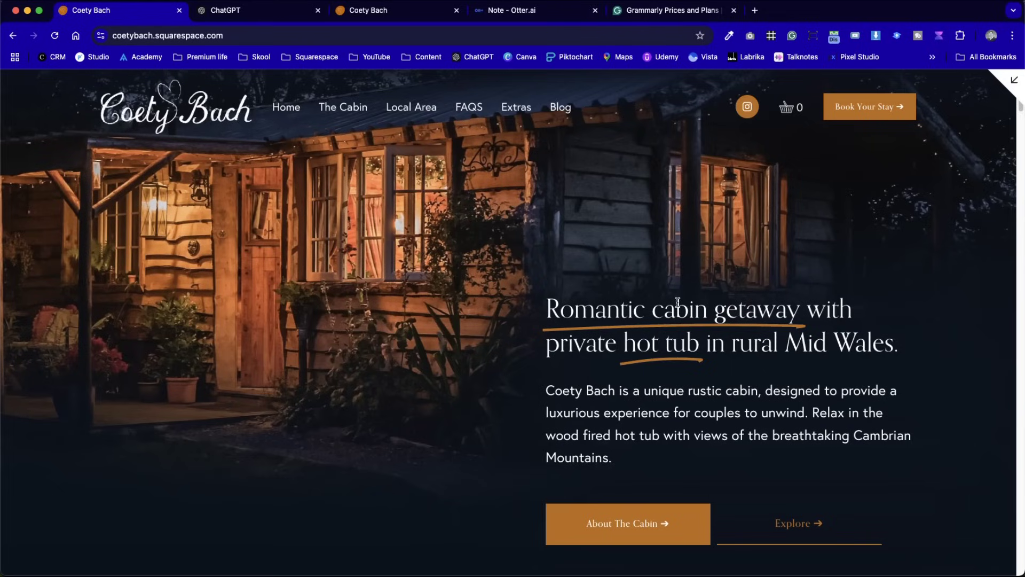
Look over the Coety Bach site's blog page and homepage
left_click(563, 112)
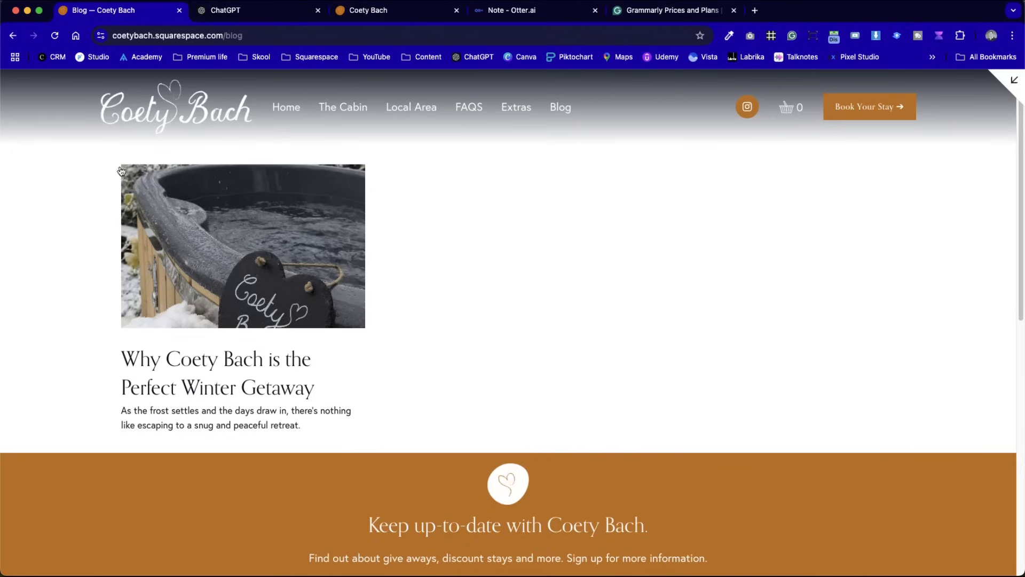
left_click(291, 110)
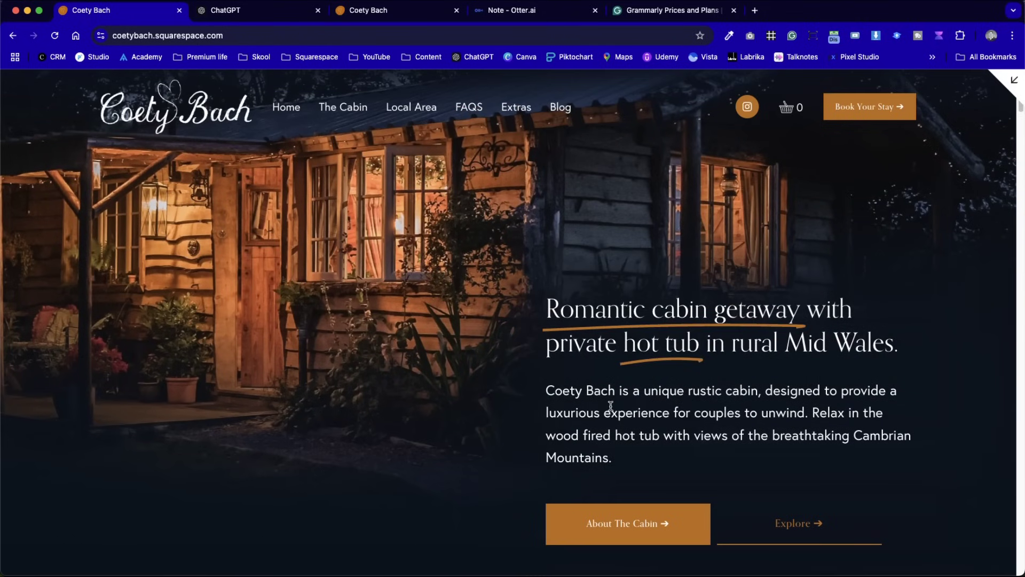
scroll(611, 406, "down", 15)
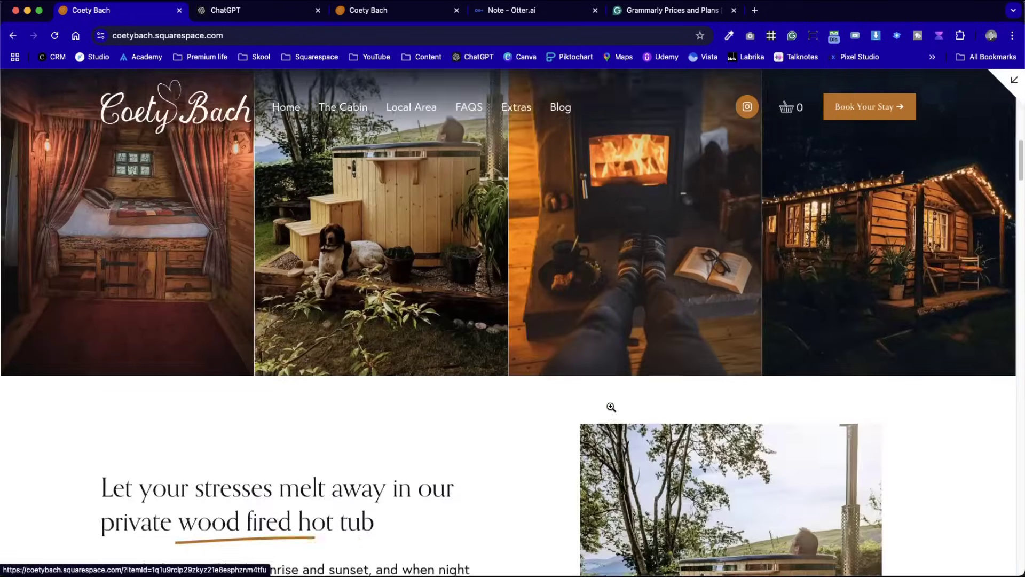
scroll(611, 409, "down", 10)
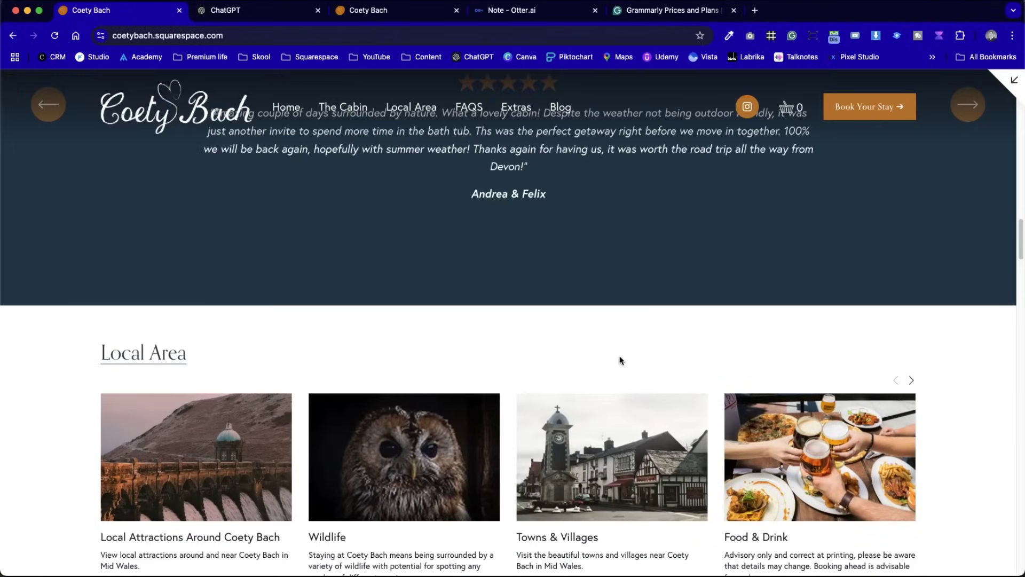
scroll(604, 330, "up", 10)
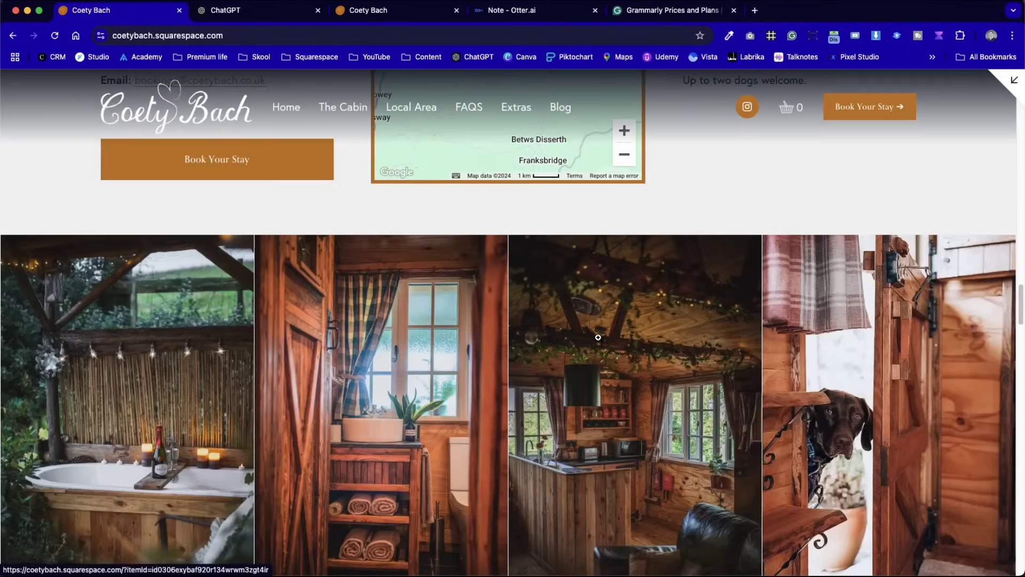
scroll(598, 337, "down", 10)
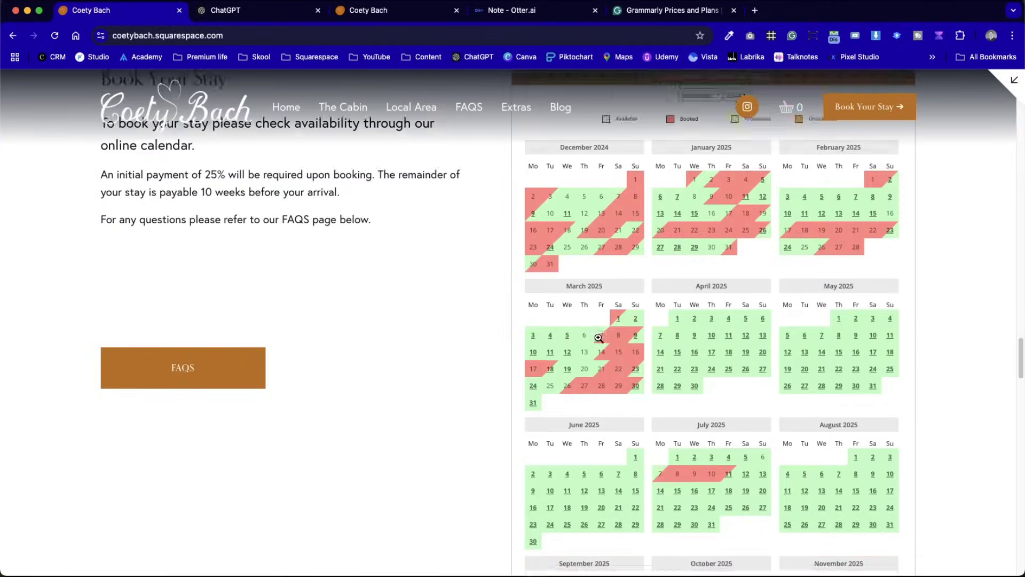
scroll(598, 338, "down", 10)
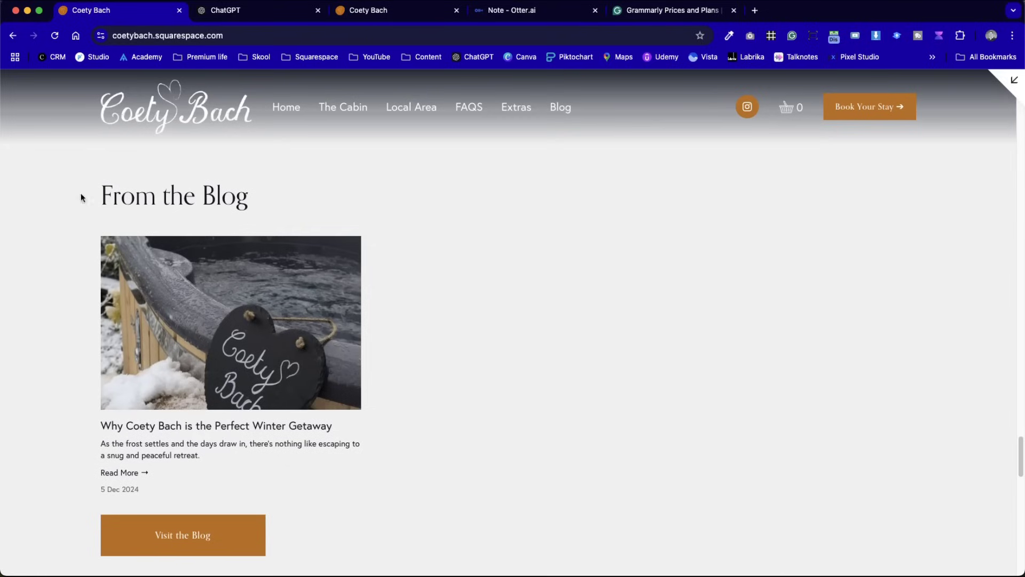
left_click_drag(137, 175, 716, 506)
left_click(748, 447)
scroll(755, 446, "down", 3)
scroll(755, 446, "up", 5)
scroll(755, 447, "down", 2)
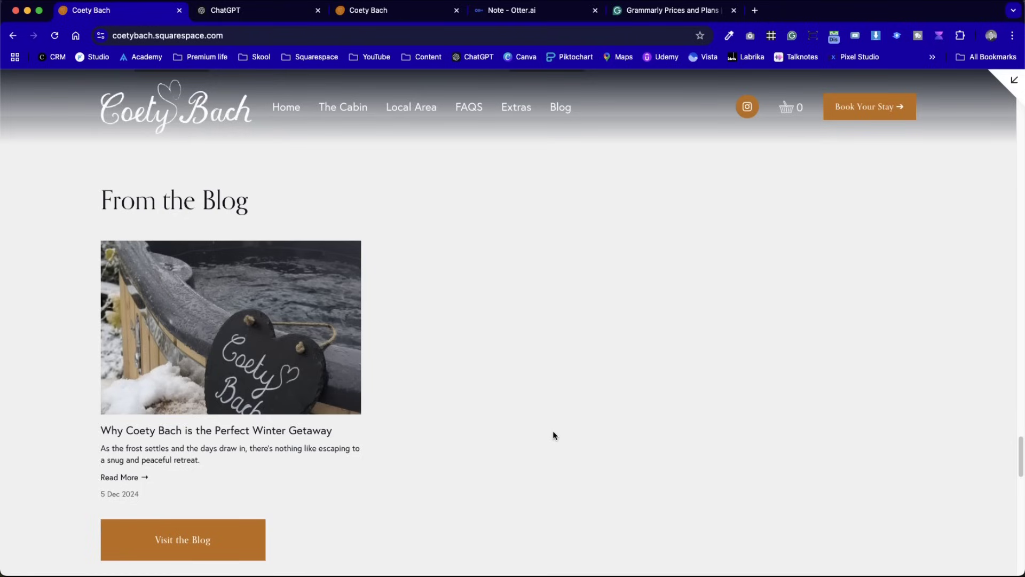
scroll(553, 435, "down", 6)
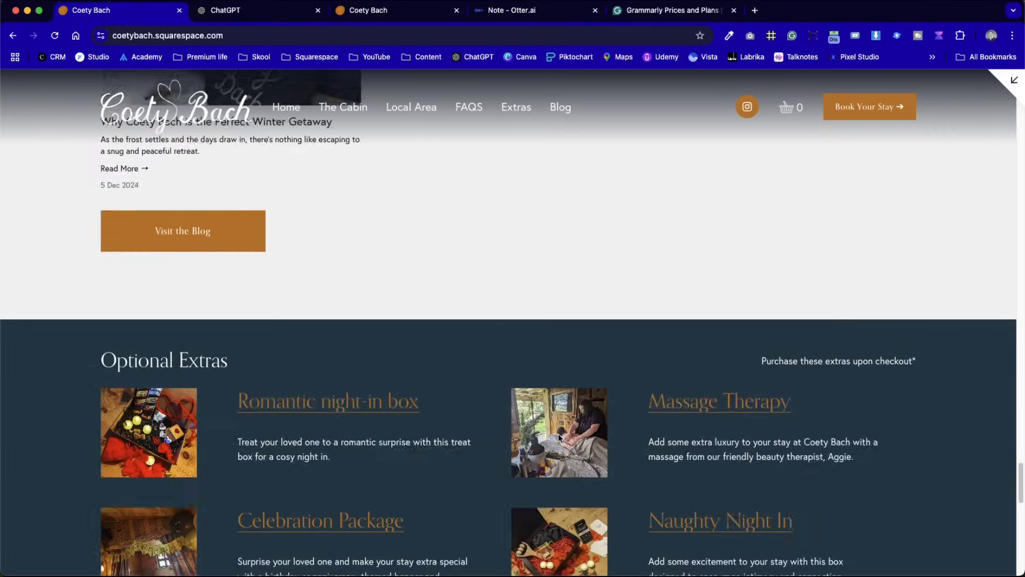
scroll(558, 437, "up", 4)
scroll(559, 437, "up", 8)
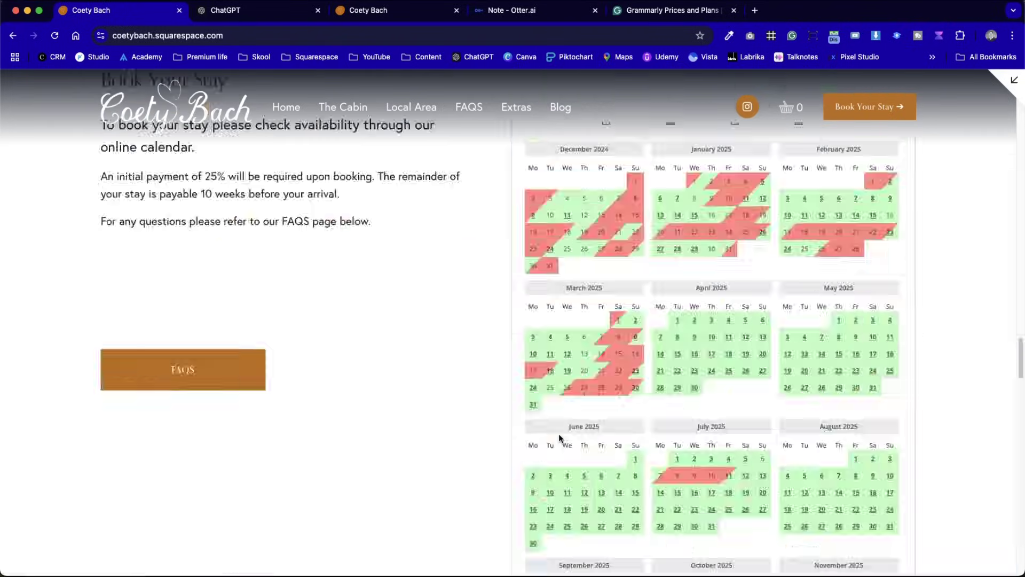
scroll(559, 433, "up", 15)
In the winter getaway ChatGPT chat, hide the sidebar and open Customize ChatGPT from the account menu
left_click(261, 10)
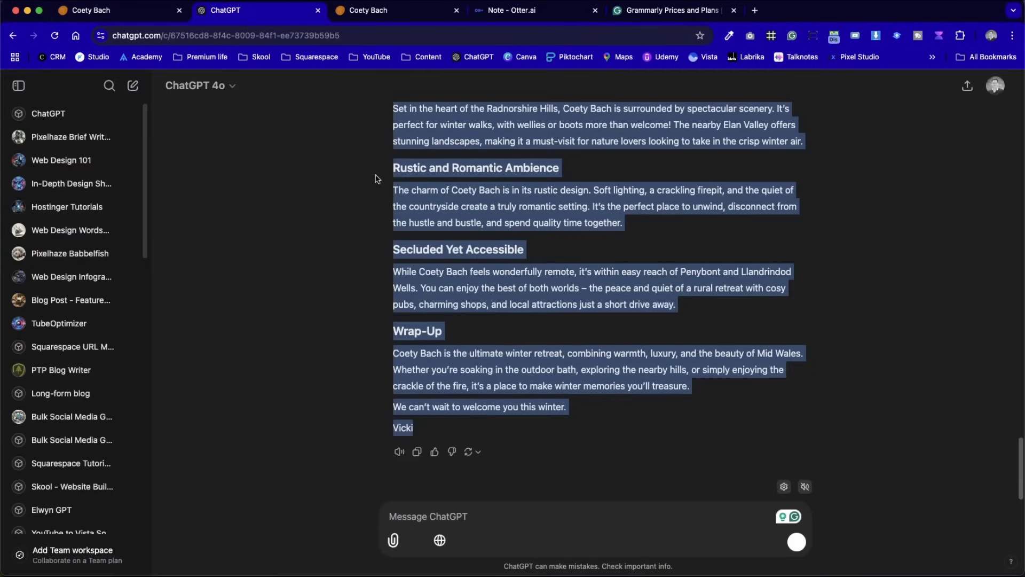
left_click(475, 270)
scroll(474, 270, "up", 7)
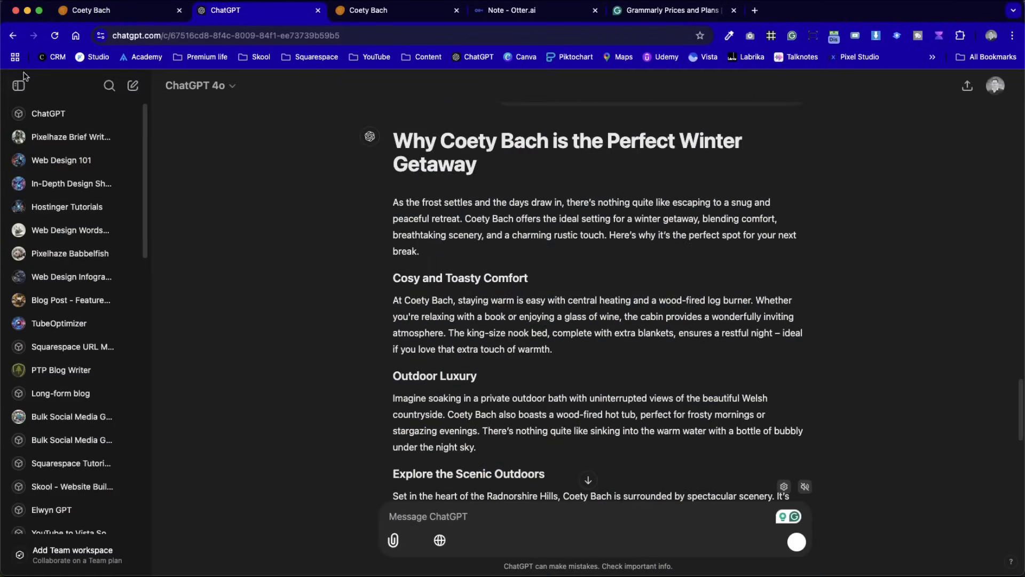
left_click(19, 85)
scroll(696, 272, "up", 10)
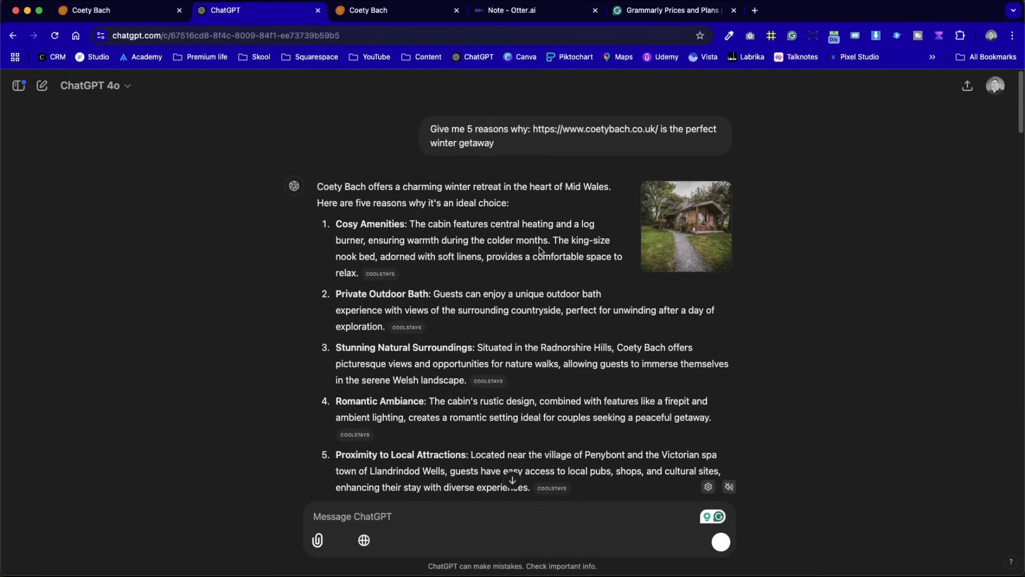
left_click(997, 88)
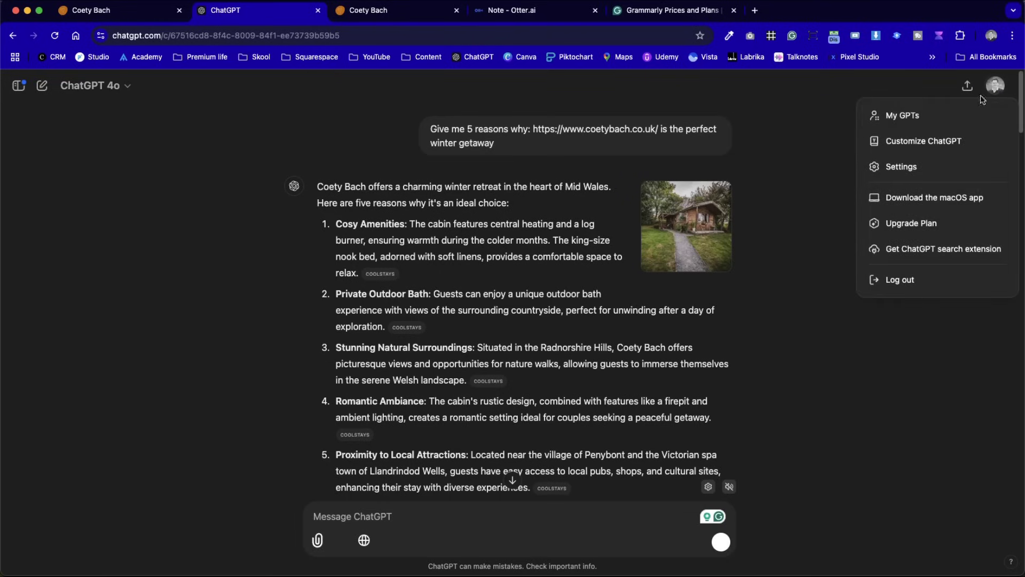
left_click(931, 143)
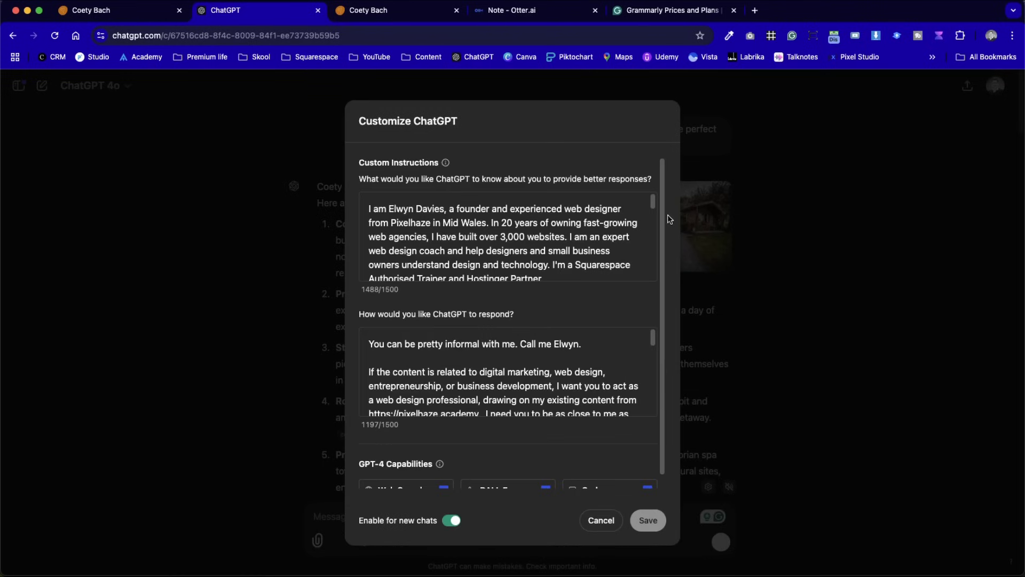
left_click(584, 221)
mouse_move(653, 205)
left_mouse_down()
mouse_move(652, 227)
mouse_move(653, 201)
left_mouse_up()
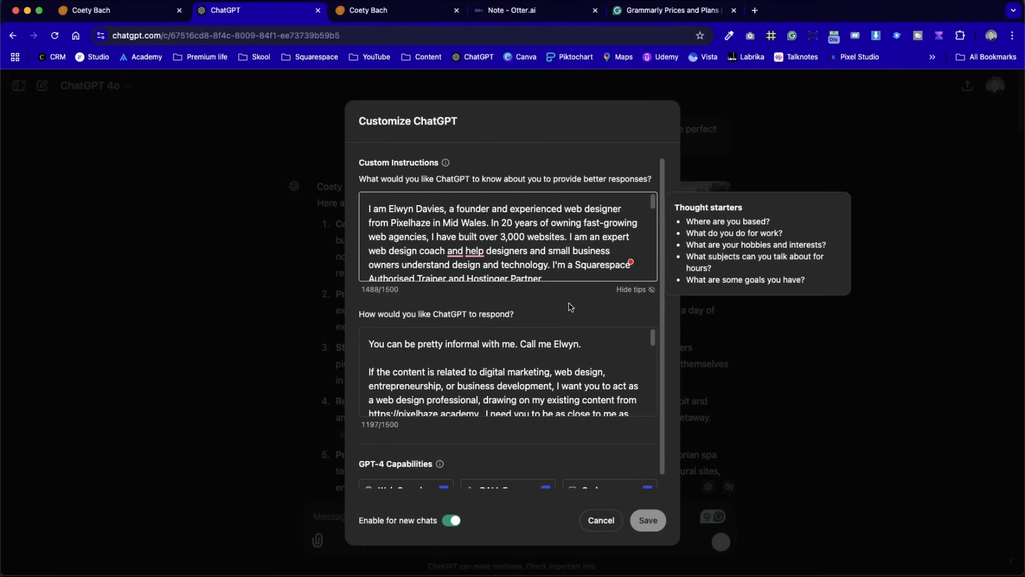
left_click(653, 342)
scroll(653, 342, "down", 1)
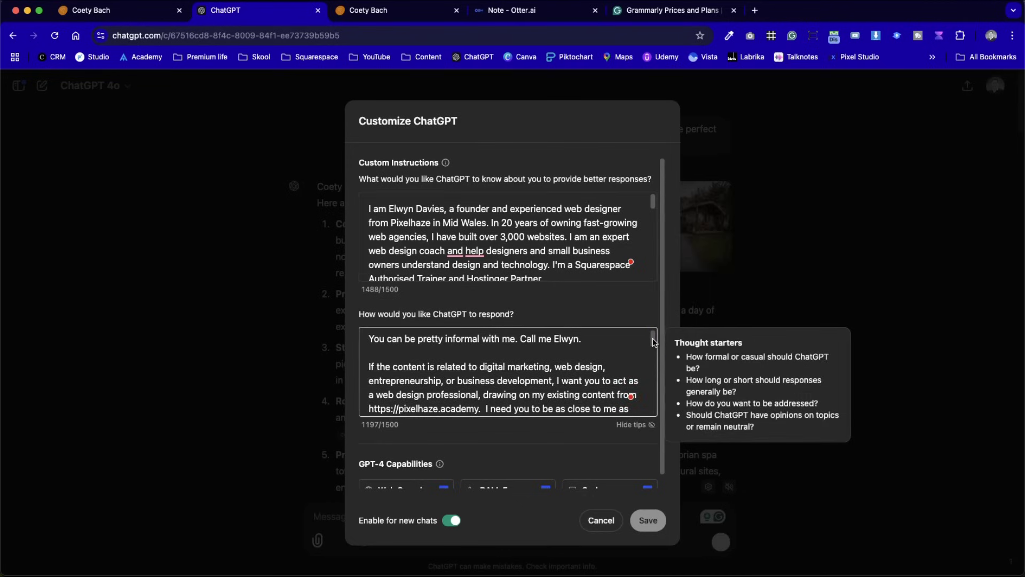
scroll(654, 342, "down", 2)
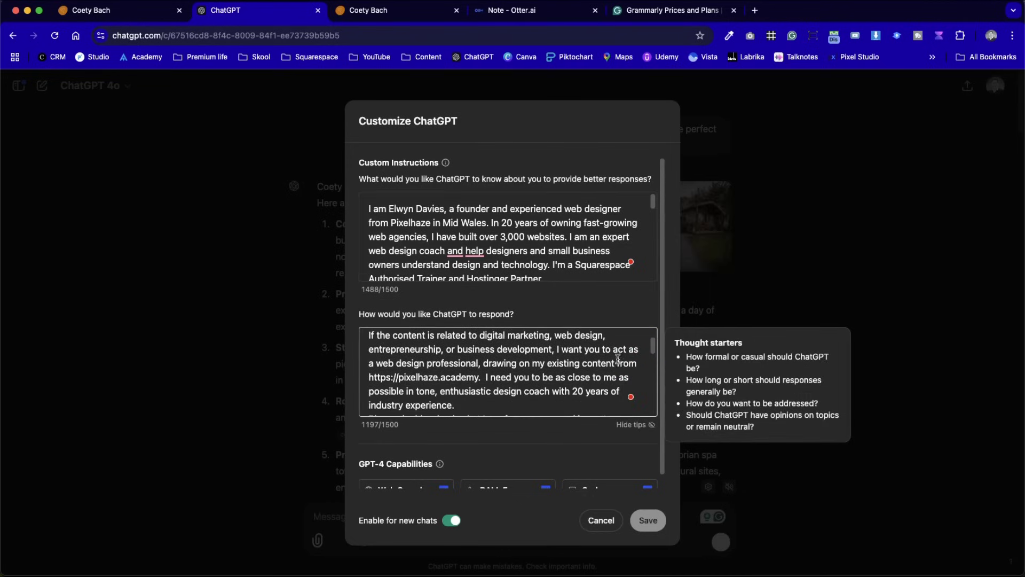
mouse_move(652, 349)
left_mouse_down()
mouse_move(654, 425)
mouse_move(650, 339)
left_mouse_up()
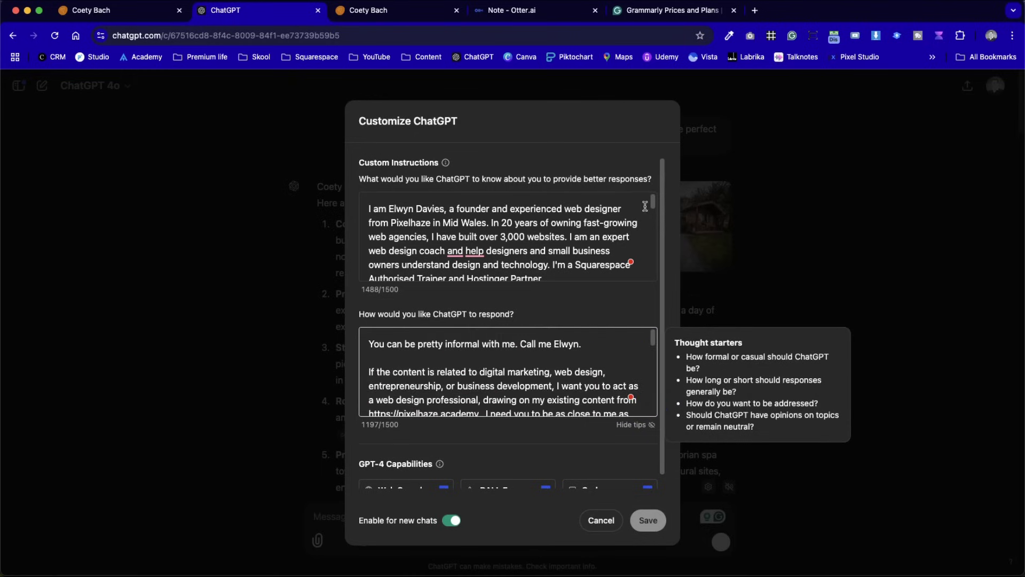
left_click_drag(653, 206, 651, 248)
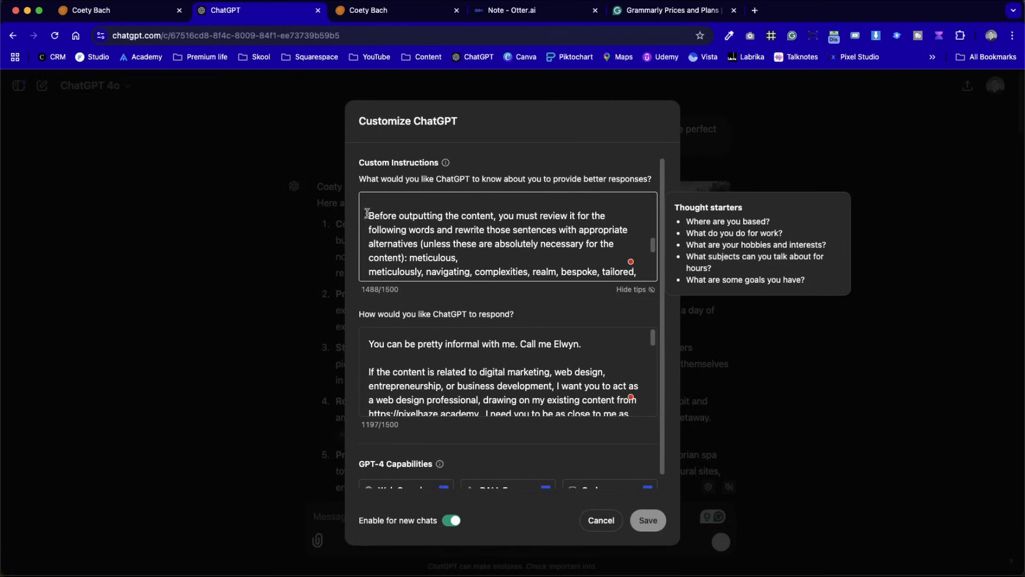
left_click_drag(367, 214, 465, 259)
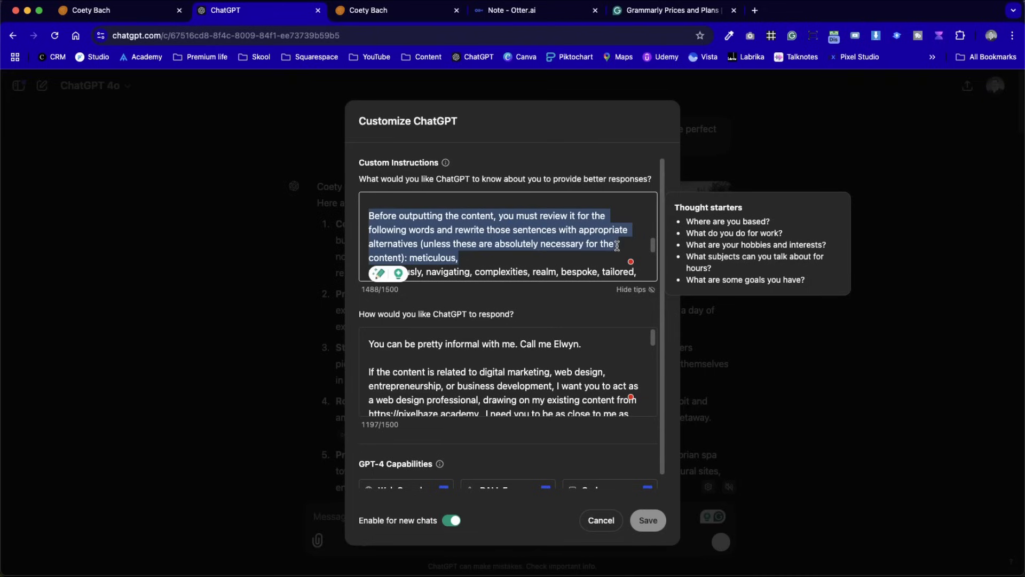
left_click(584, 256)
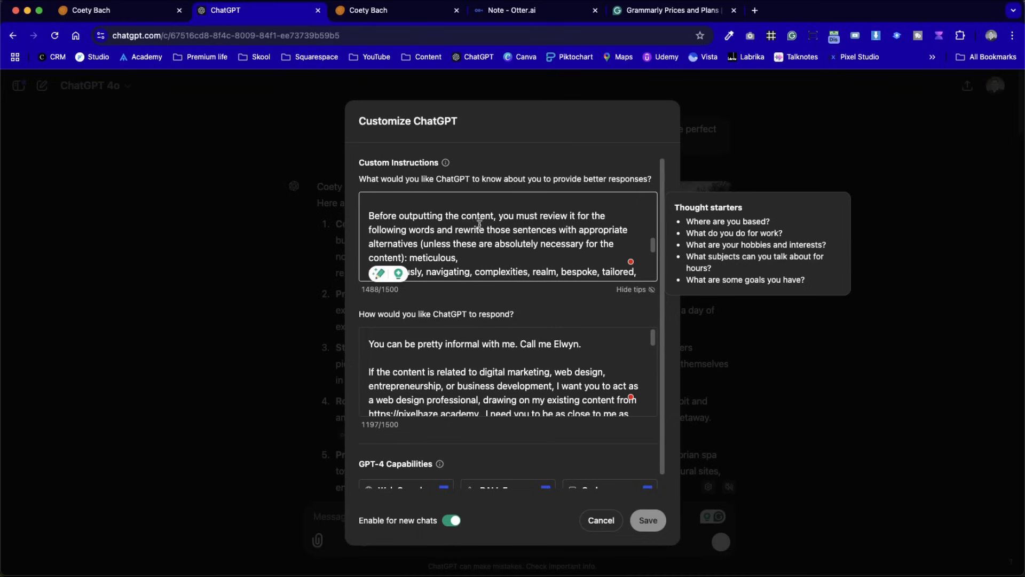
left_click_drag(653, 245, 653, 258)
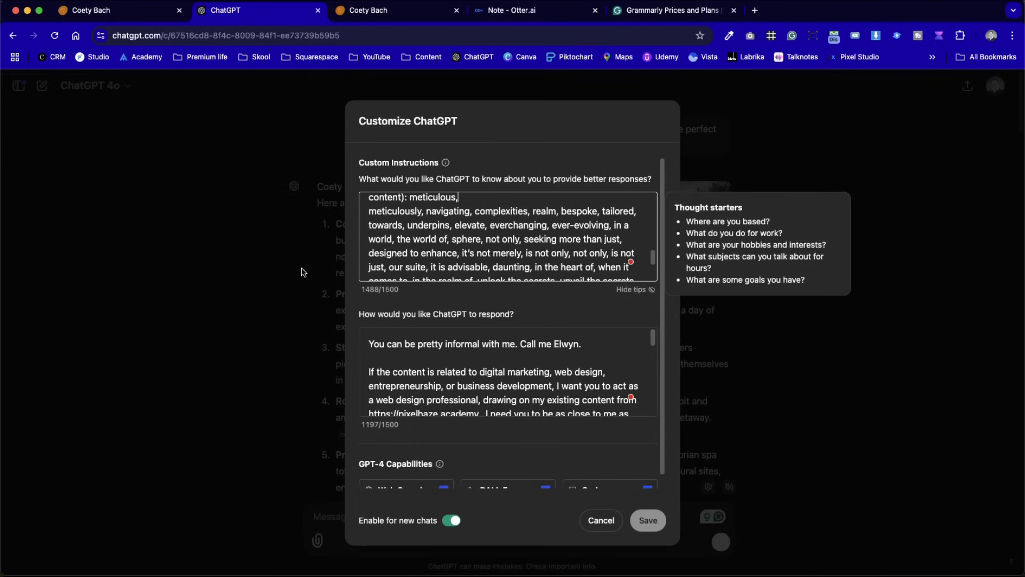
Read the about-you and response-style instructions, then dismiss the dialog without saving
scroll(458, 245, "up", 2)
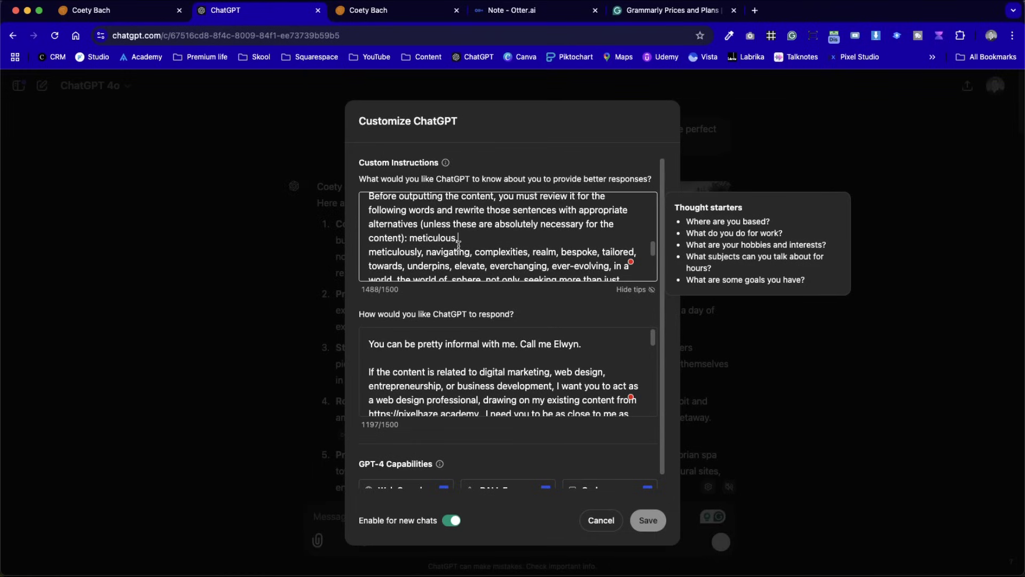
scroll(448, 247, "down", 3)
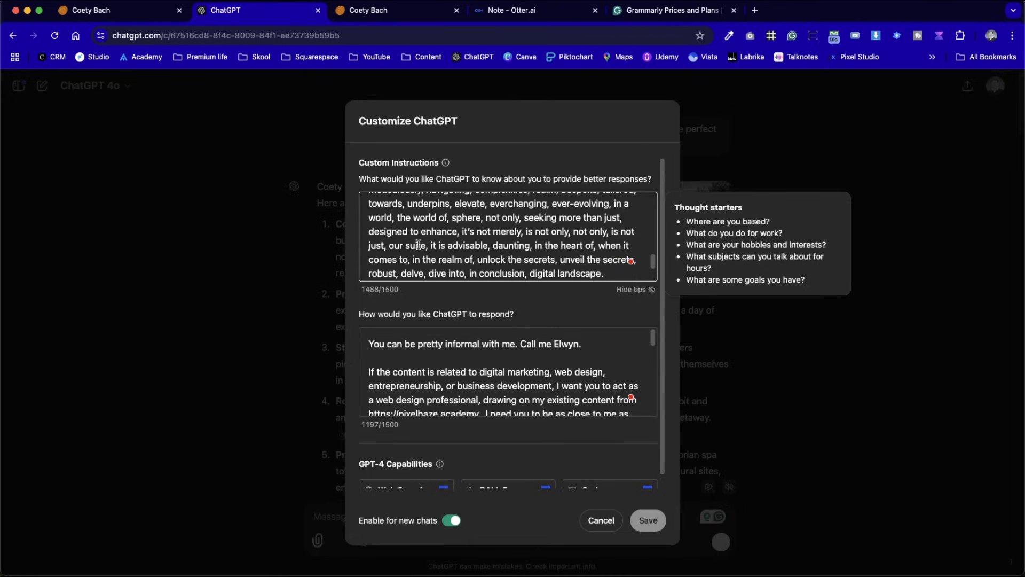
left_click(662, 237)
left_click_drag(663, 235, 665, 209)
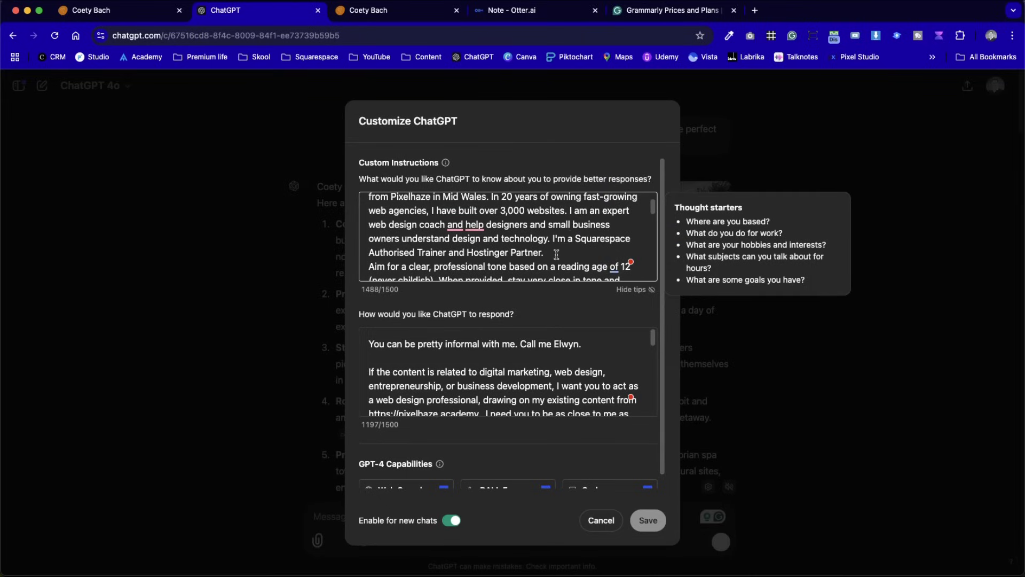
left_click(747, 388)
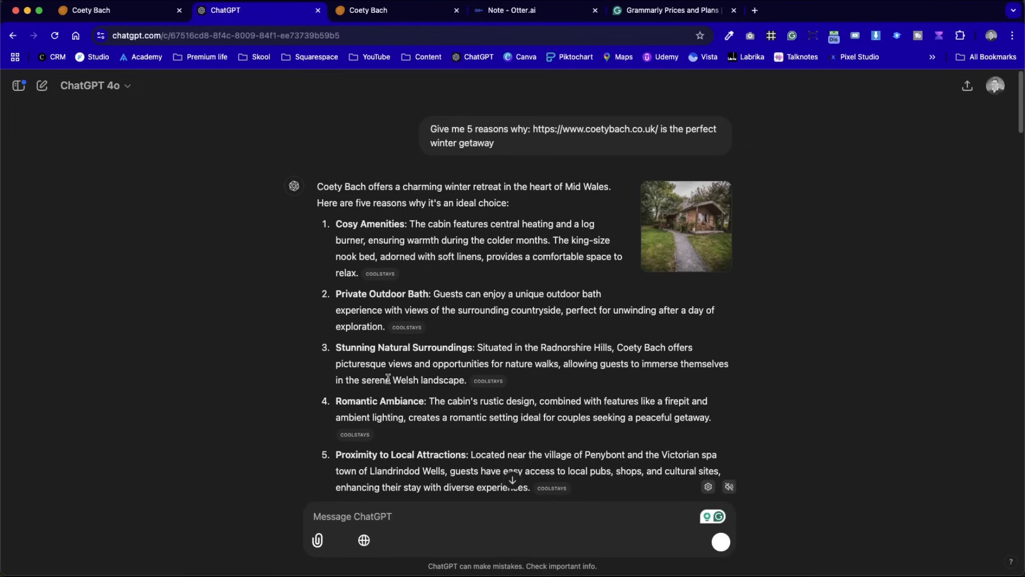
scroll(384, 457, "down", 2)
scroll(454, 344, "up", 1)
left_click_drag(662, 129, 557, 150)
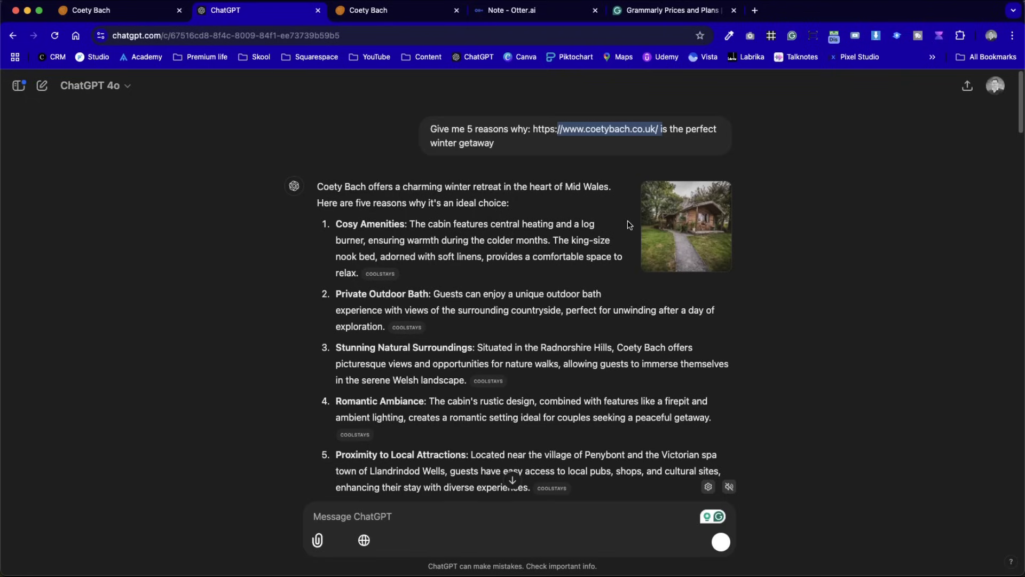
scroll(311, 448, "down", 3)
scroll(414, 339, "down", 6)
scroll(416, 340, "up", 2)
left_click_drag(671, 423, 355, 302)
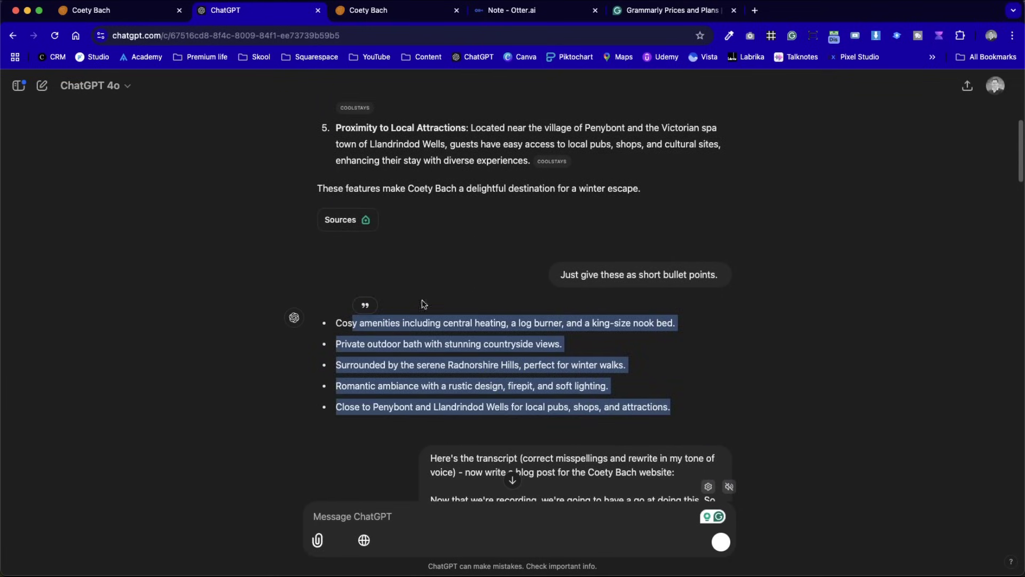
Read through the Otter.ai Note's full transcript, then go back to ChatGPT
left_click(512, 11)
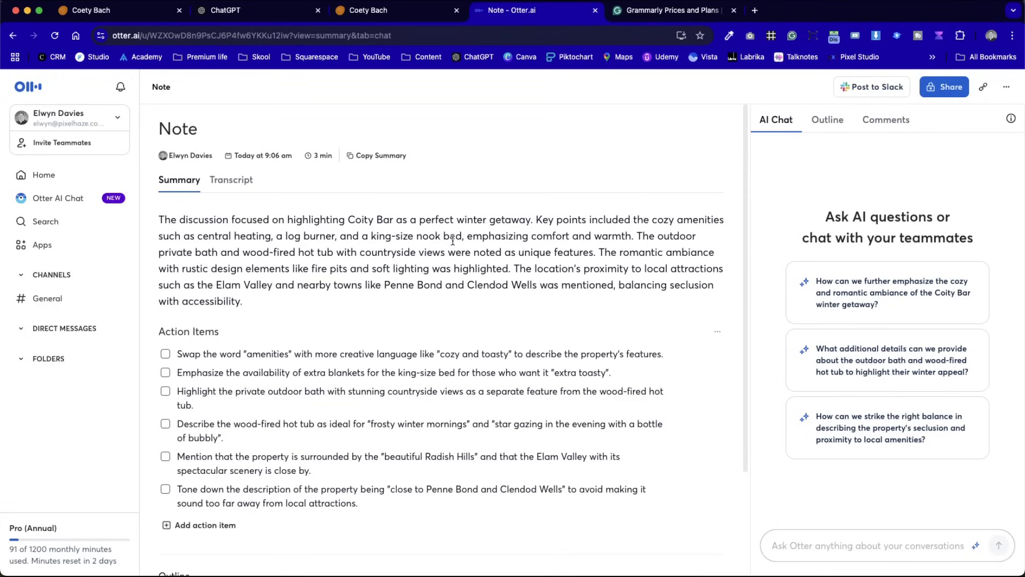
left_click(231, 180)
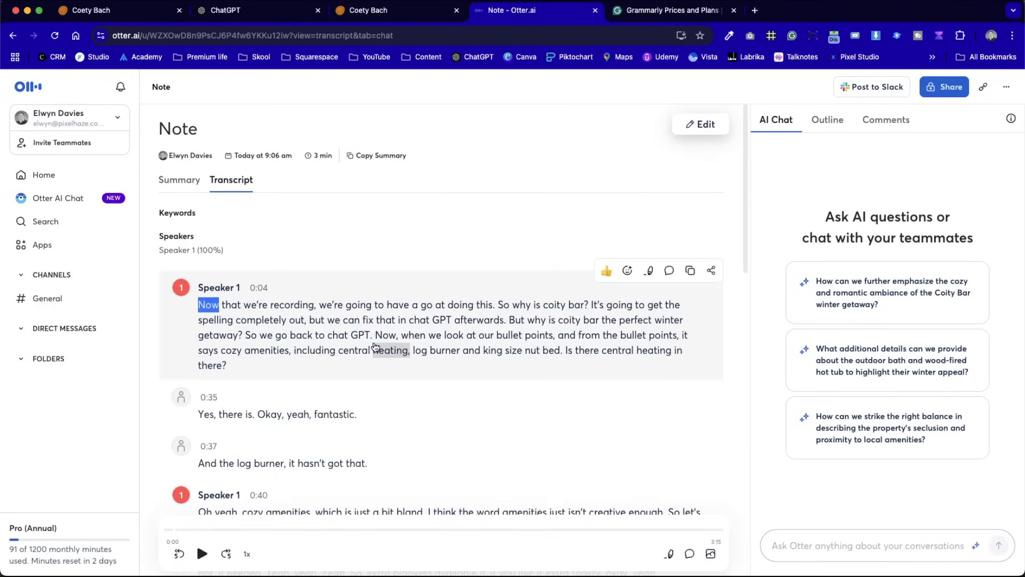
scroll(361, 399, "down", 10)
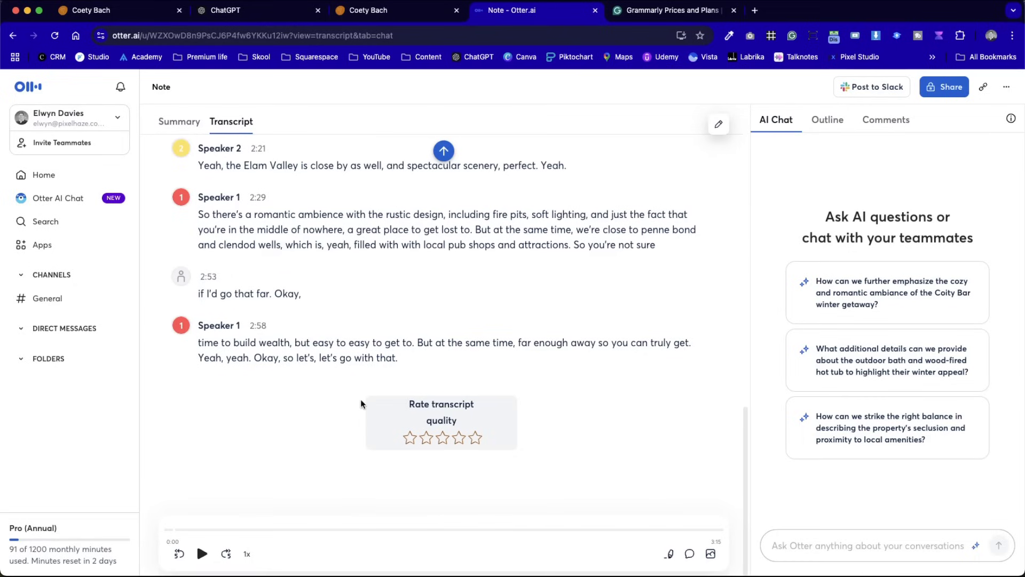
scroll(360, 397, "up", 15)
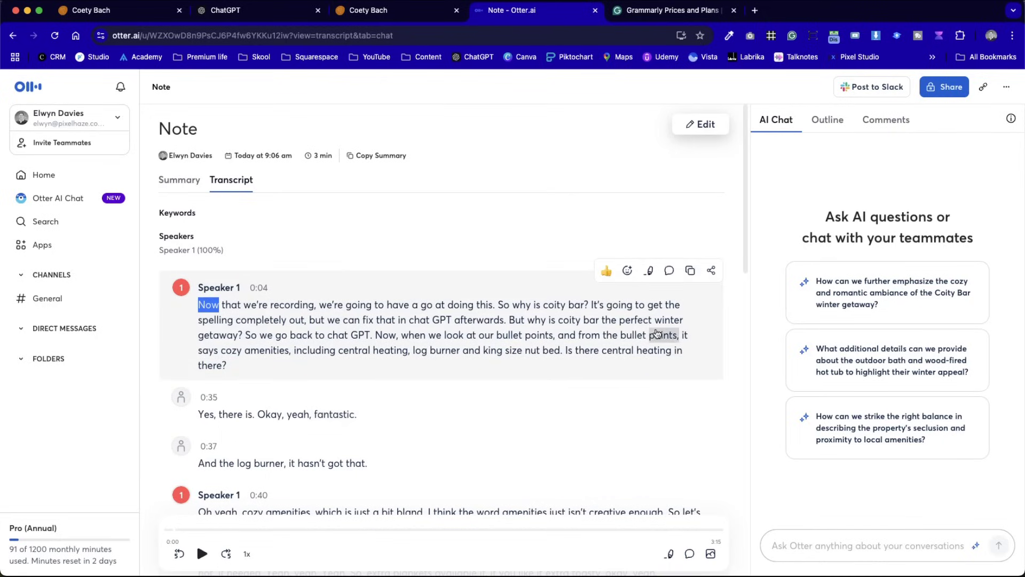
scroll(657, 335, "down", 20)
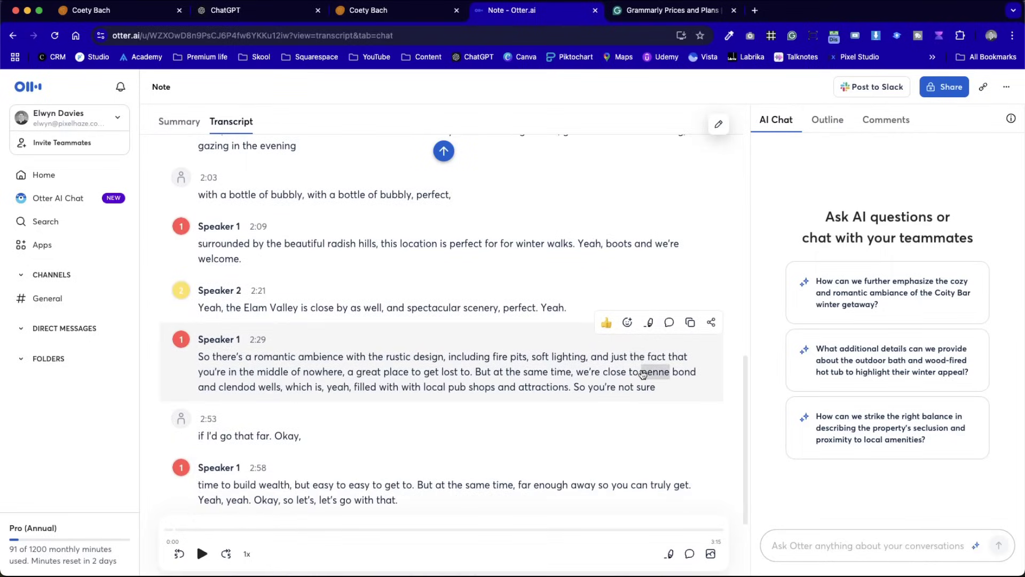
scroll(643, 374, "down", 3)
scroll(650, 442, "up", 20)
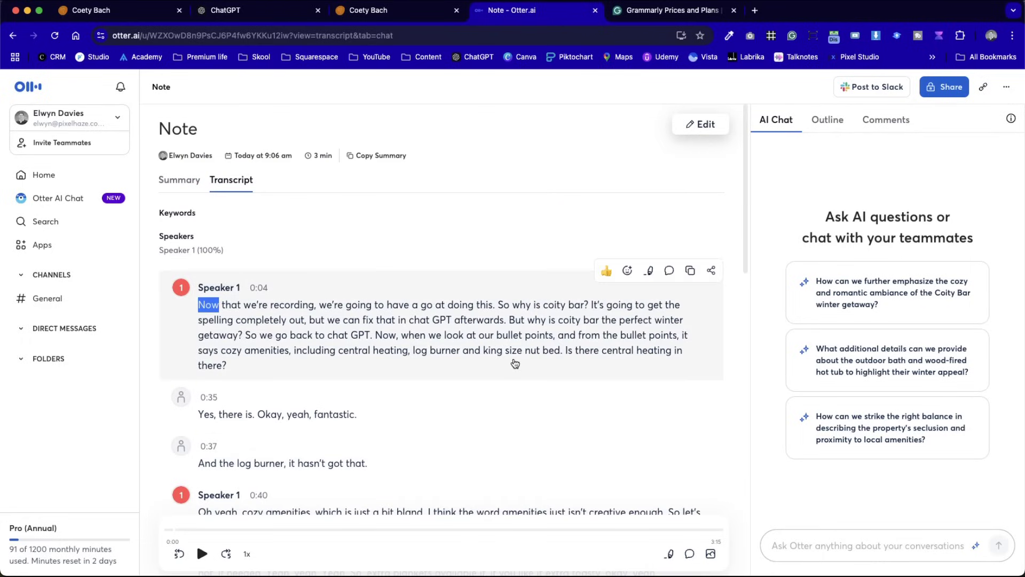
scroll(517, 369, "down", 5)
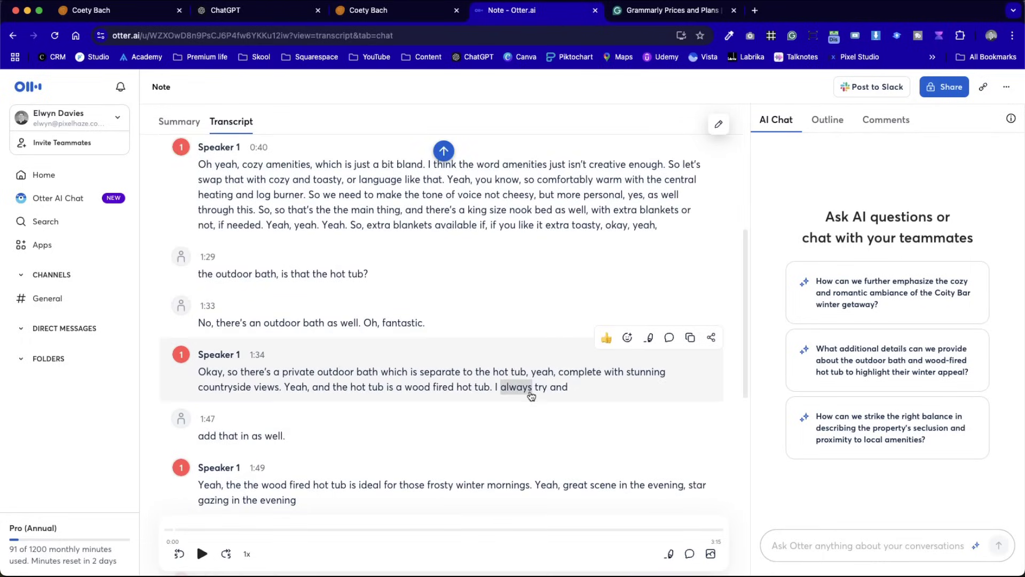
key("super+2")
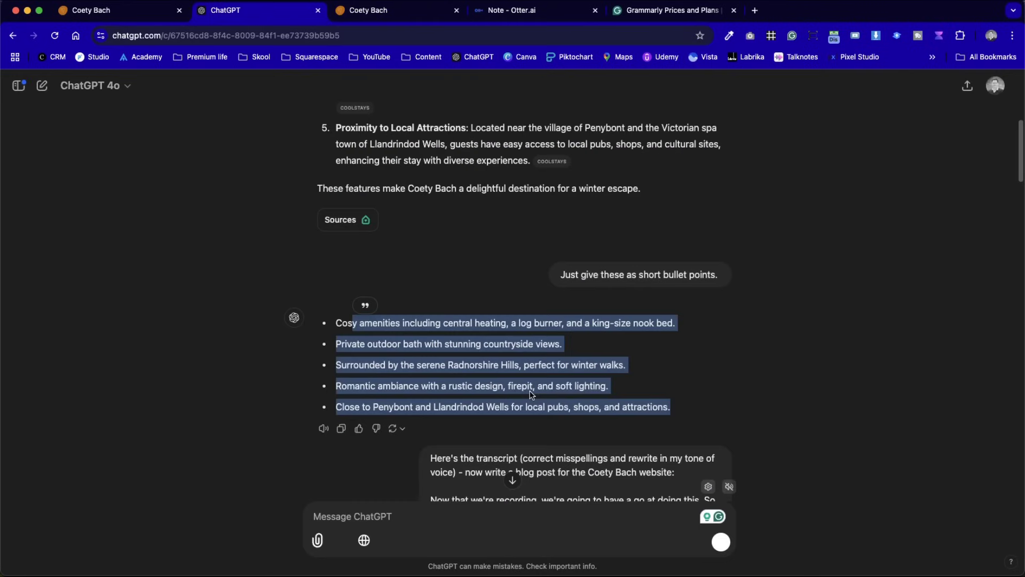
key("super+4")
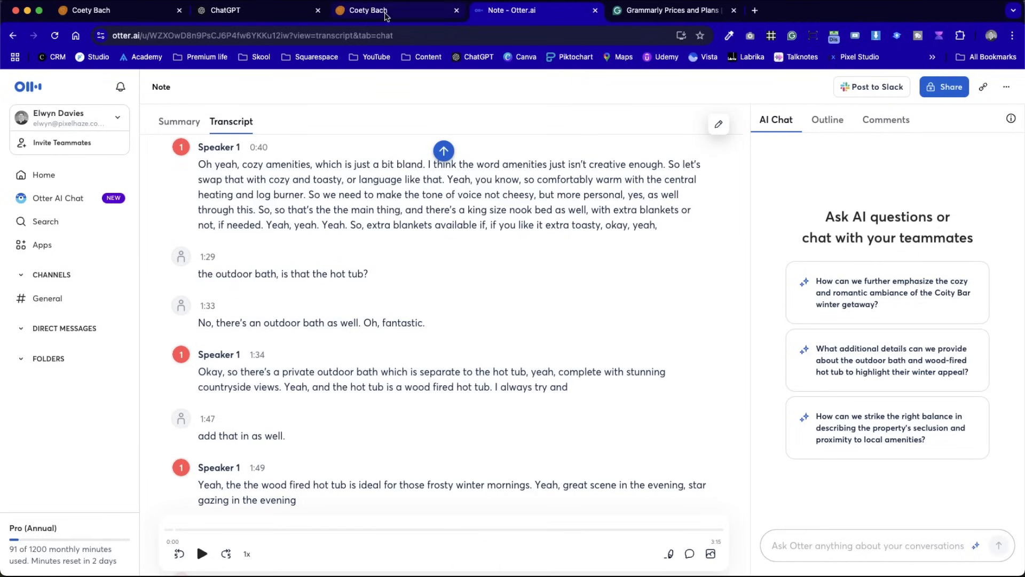
left_click(247, 15)
scroll(558, 388, "down", 8)
scroll(558, 388, "up", 5)
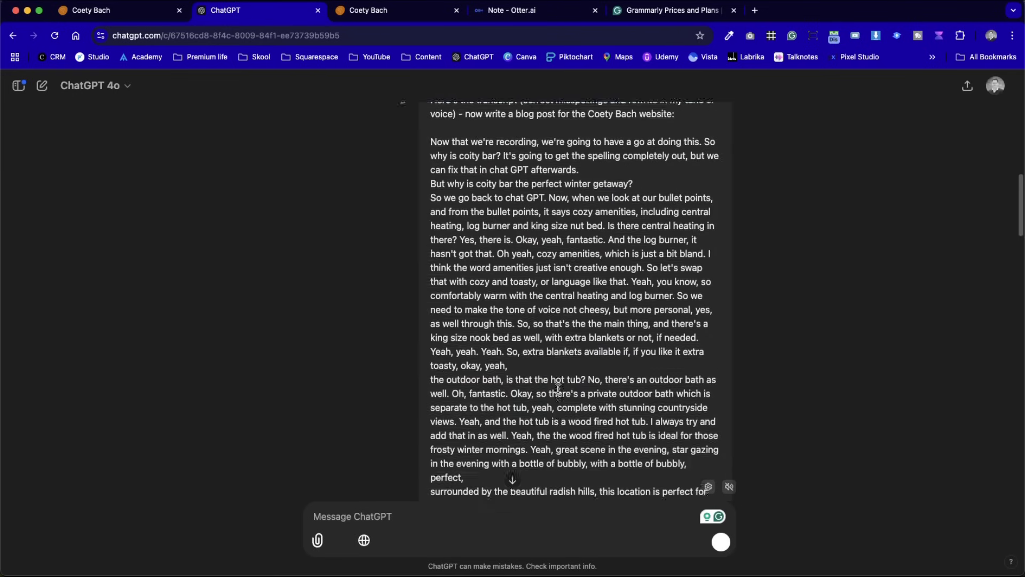
left_click(454, 276)
left_click_drag(454, 275, 705, 489)
left_click(610, 427)
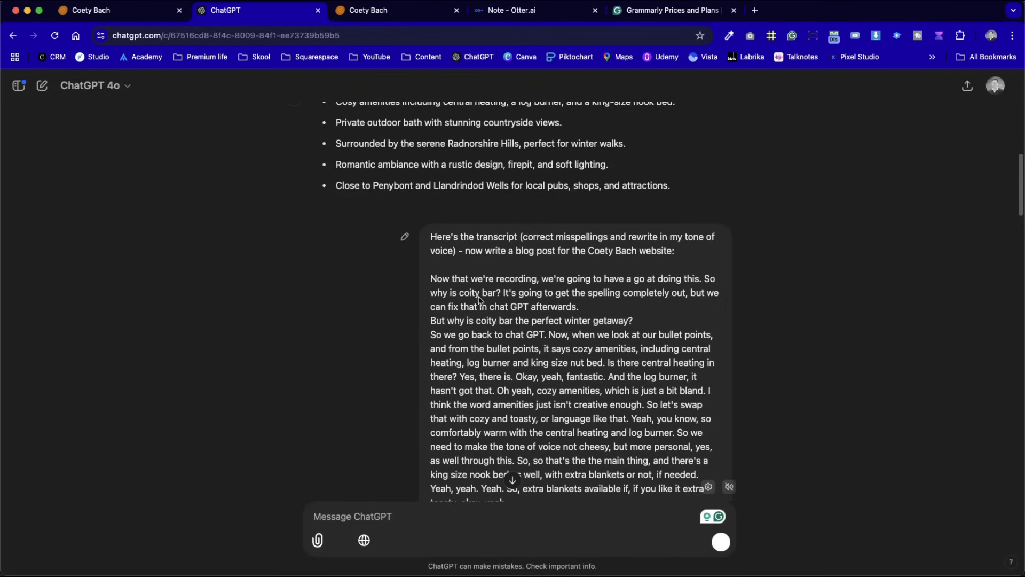
left_click_drag(434, 237, 561, 238)
left_click(557, 238)
scroll(703, 296, "up", 10)
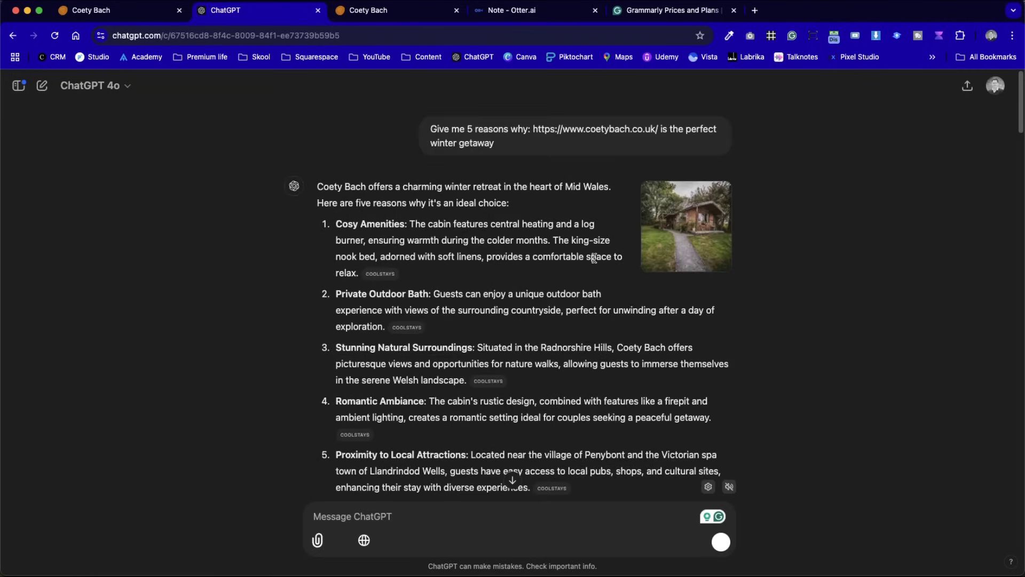
scroll(594, 259, "down", 10)
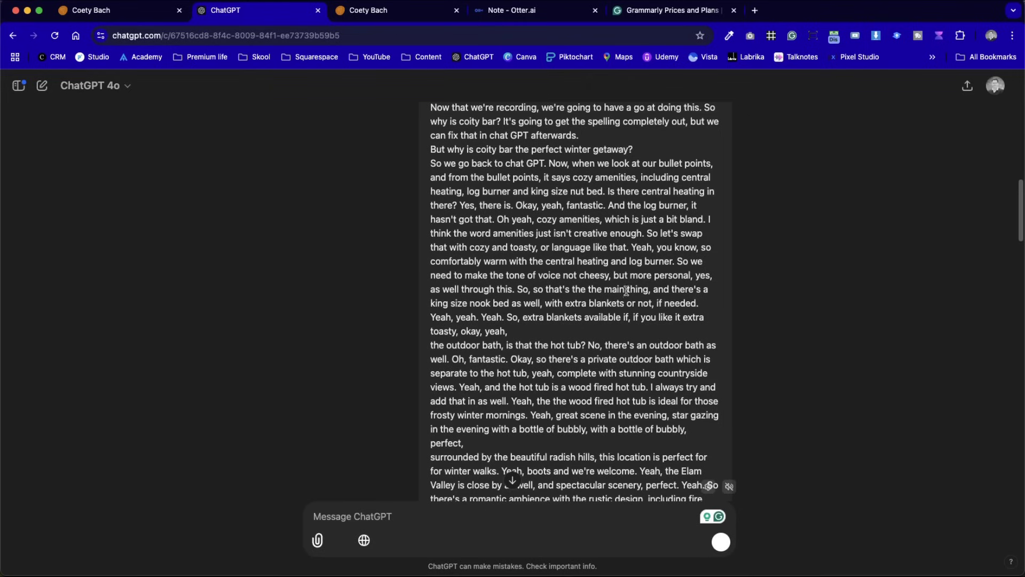
scroll(622, 299, "down", 6)
scroll(626, 293, "down", 7)
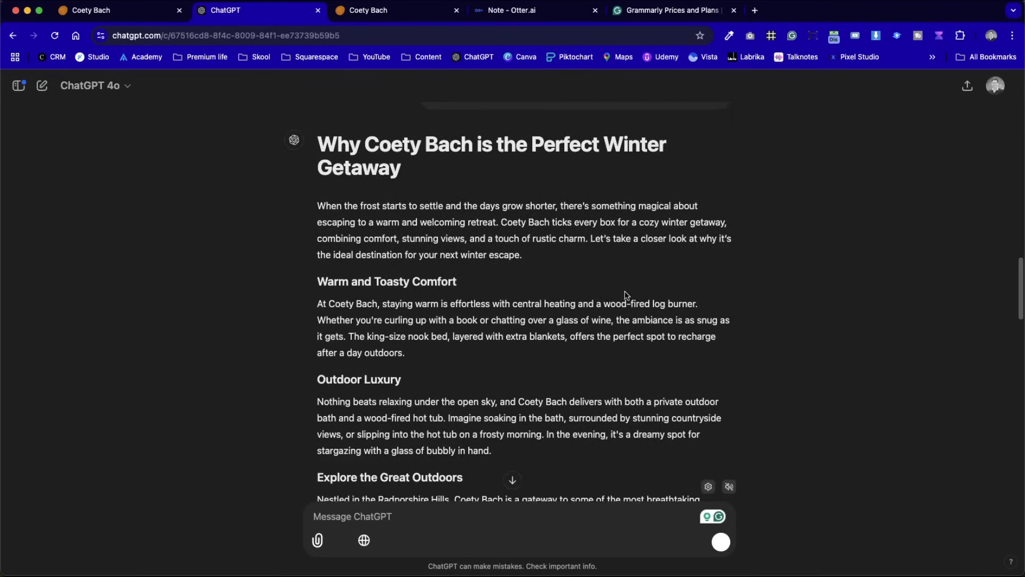
scroll(601, 286, "down", 6)
scroll(600, 285, "up", 1)
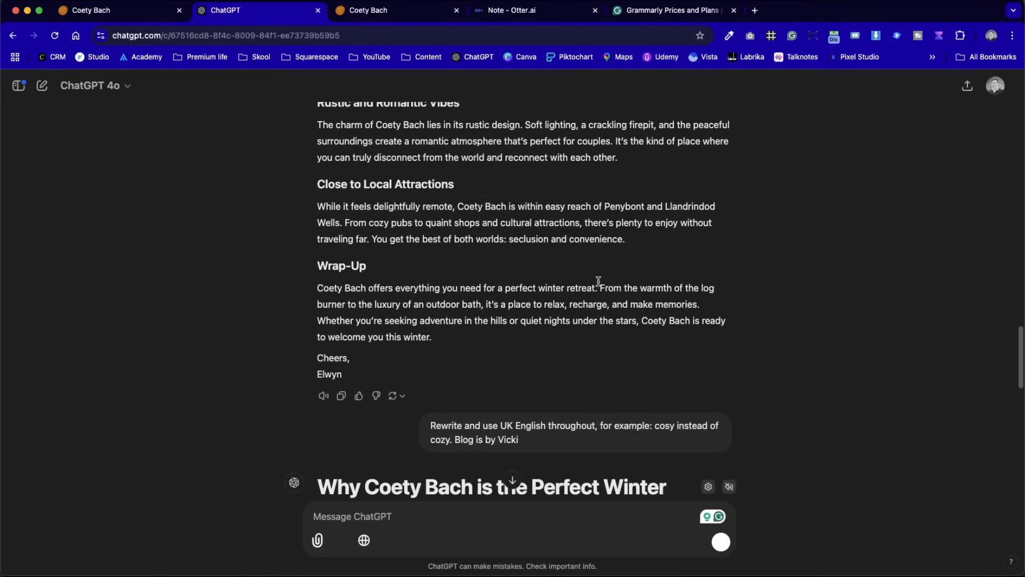
scroll(600, 285, "down", 7)
scroll(600, 285, "up", 3)
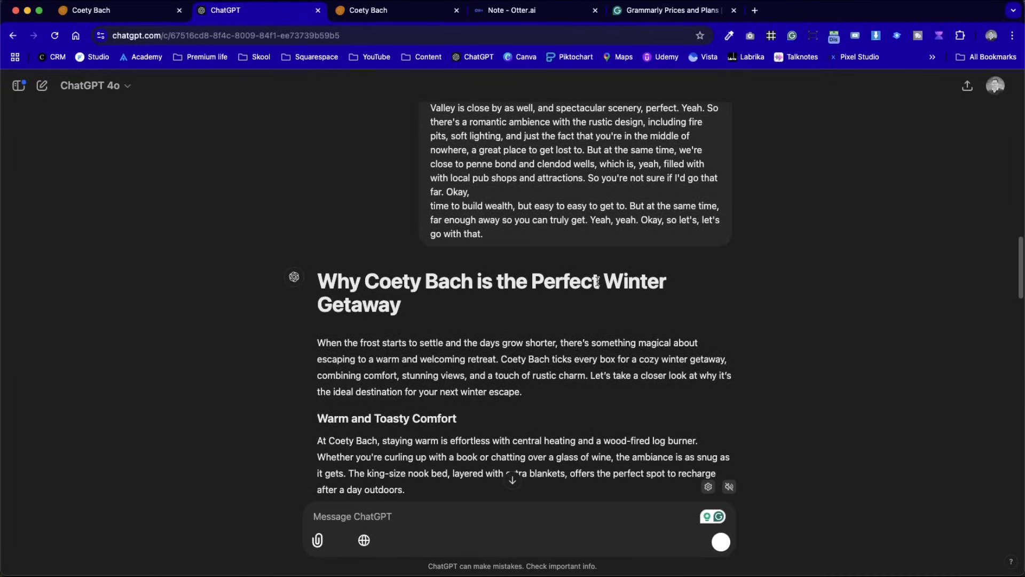
scroll(593, 284, "down", 7)
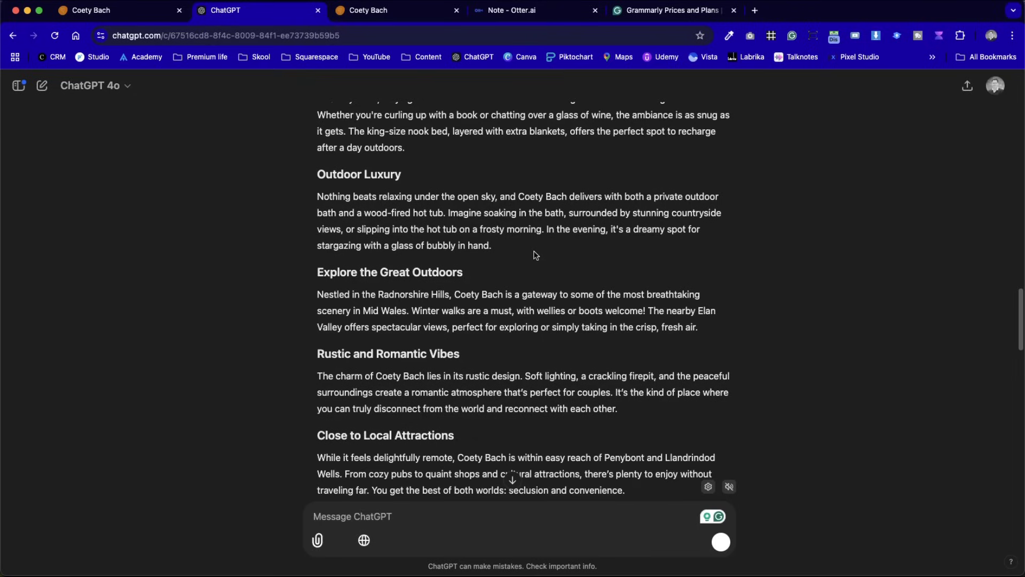
scroll(531, 251, "down", 5)
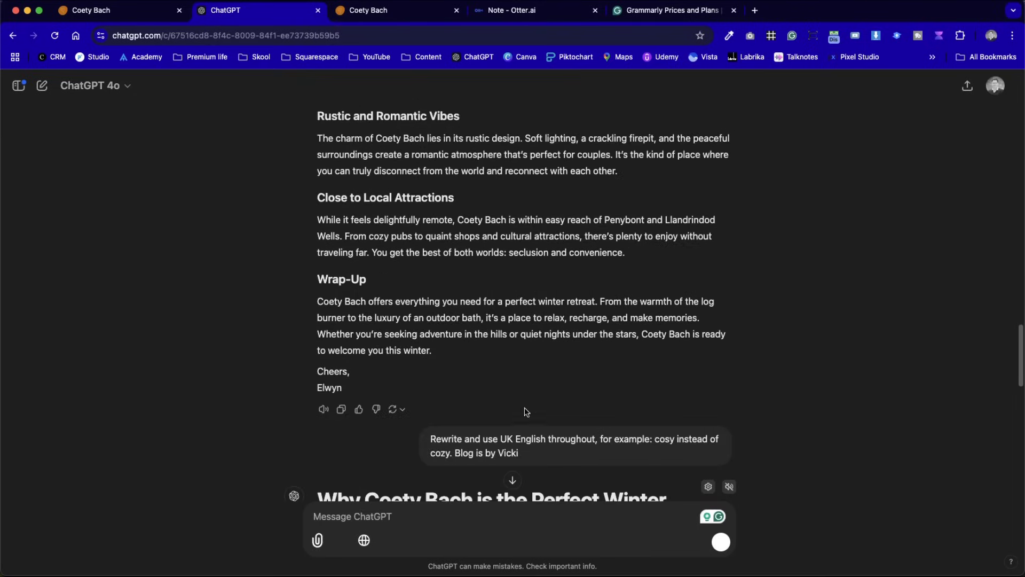
left_click_drag(310, 372, 367, 386)
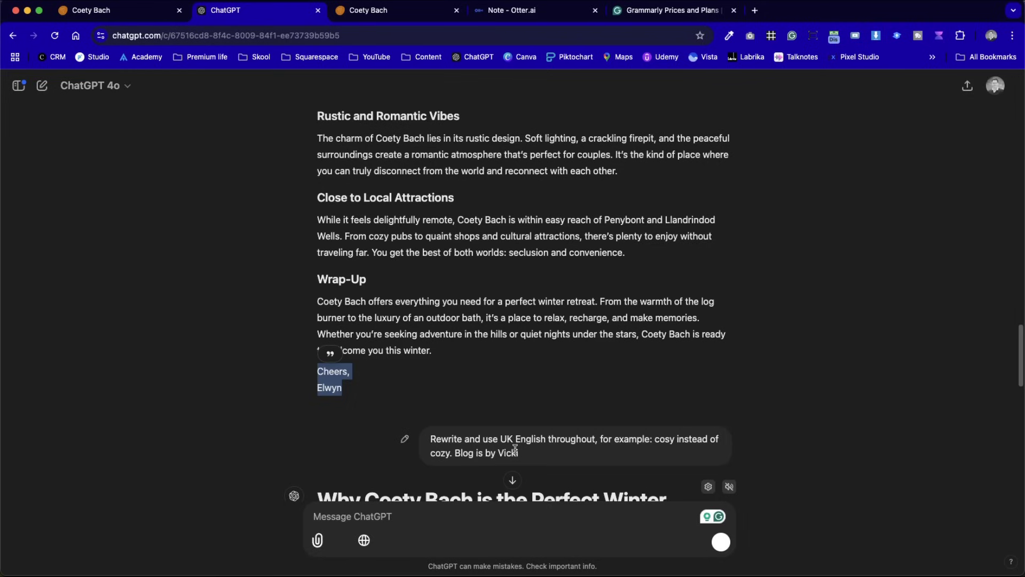
Select the UK-English blog post rewrite through Wrap-Up and switch to the Coety Bach site
scroll(537, 458, "down", 15)
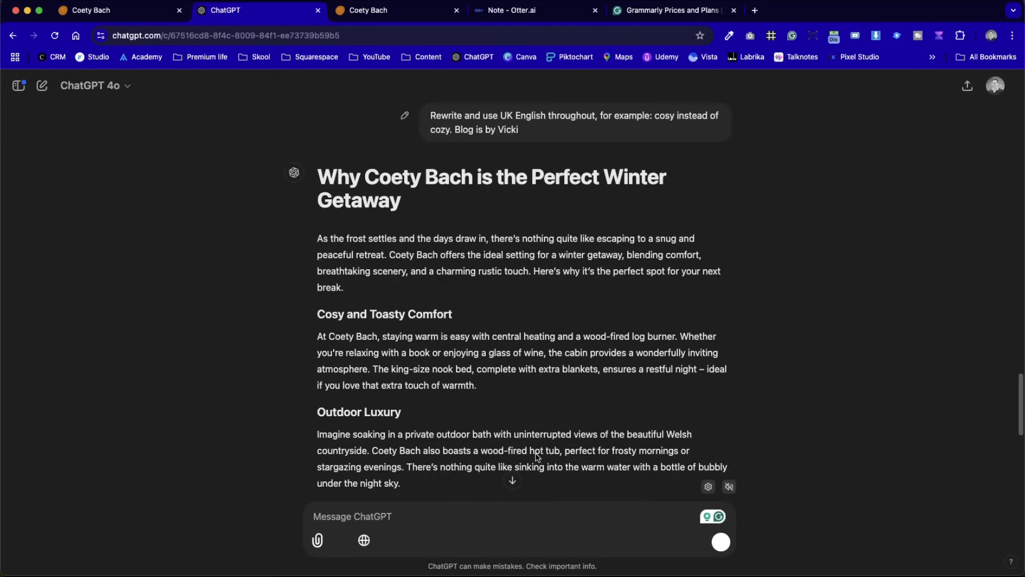
left_click_drag(441, 431, 303, 462)
scroll(382, 400, "down", 9)
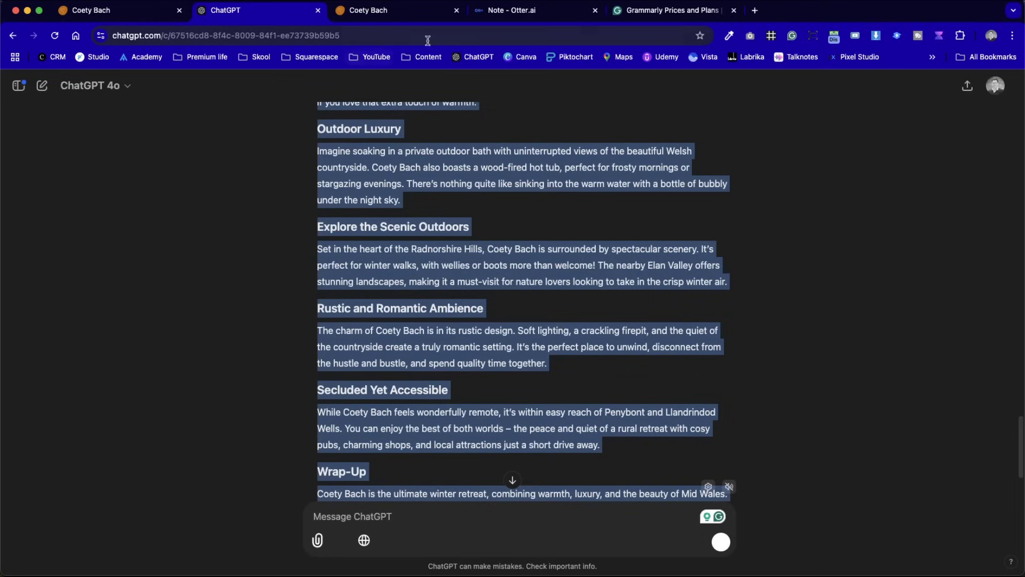
left_click(166, 16)
Open 'Why Coety Bach is the Perfect Winter Getaway' from the Blog panel and scroll through it
left_click(1013, 81)
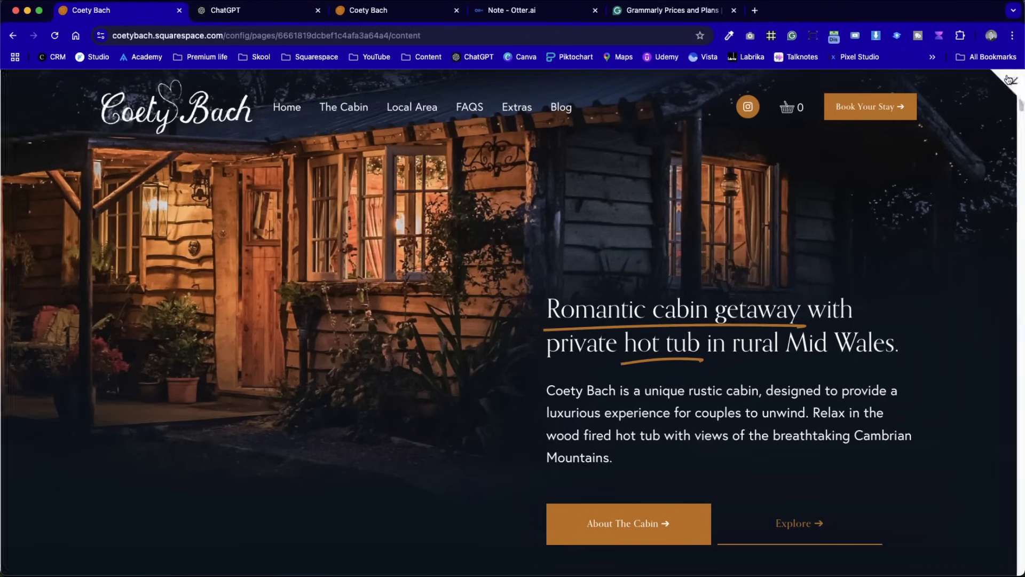
mouse_move(201, 238)
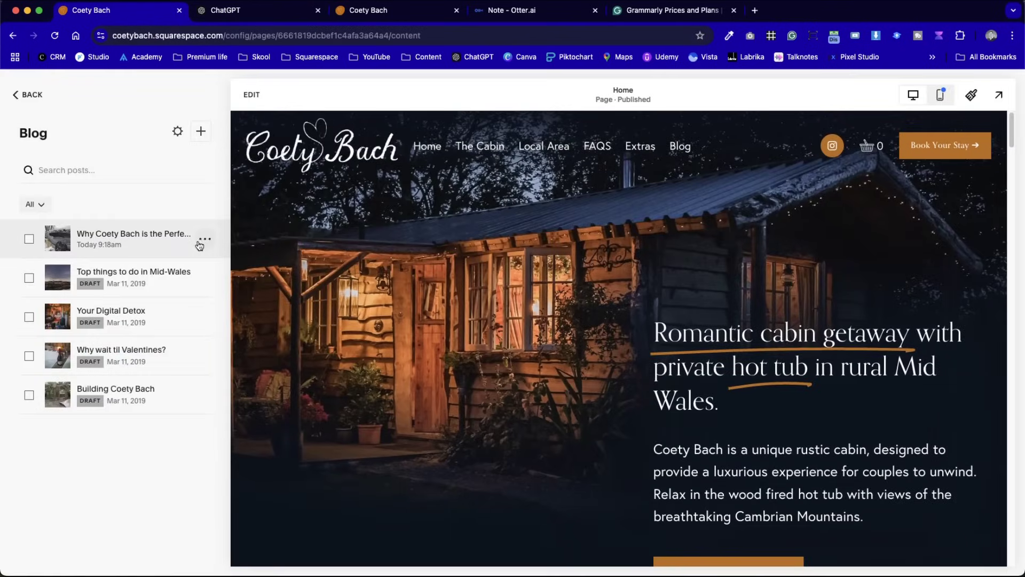
left_click(164, 238)
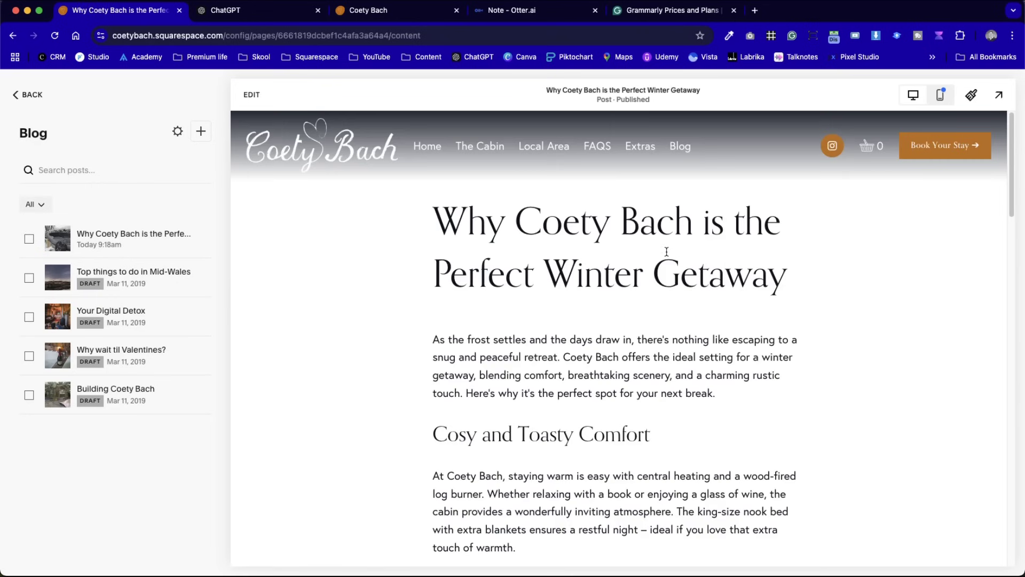
left_click(350, 220)
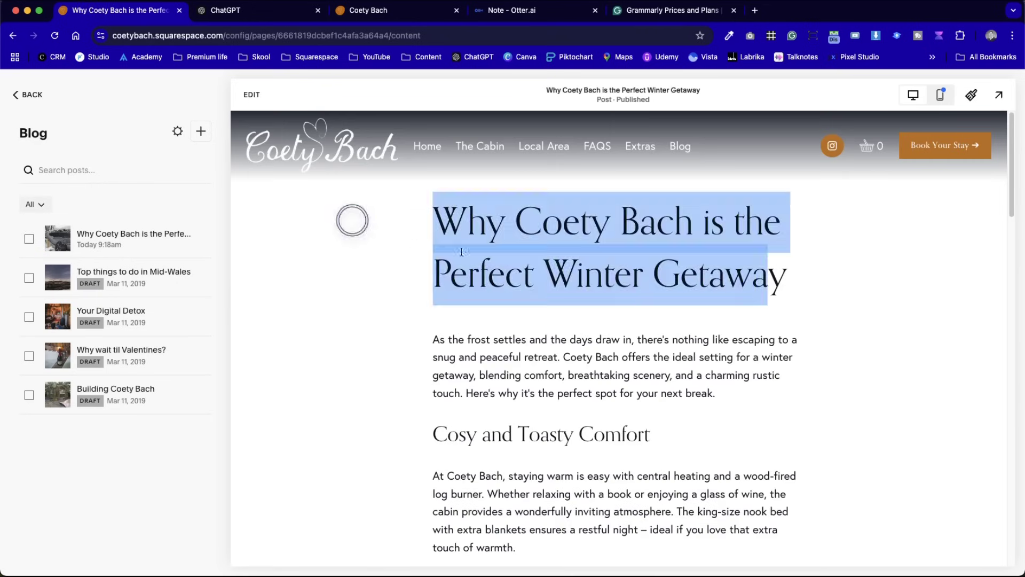
scroll(561, 359, "down", 6)
scroll(561, 359, "down", 10)
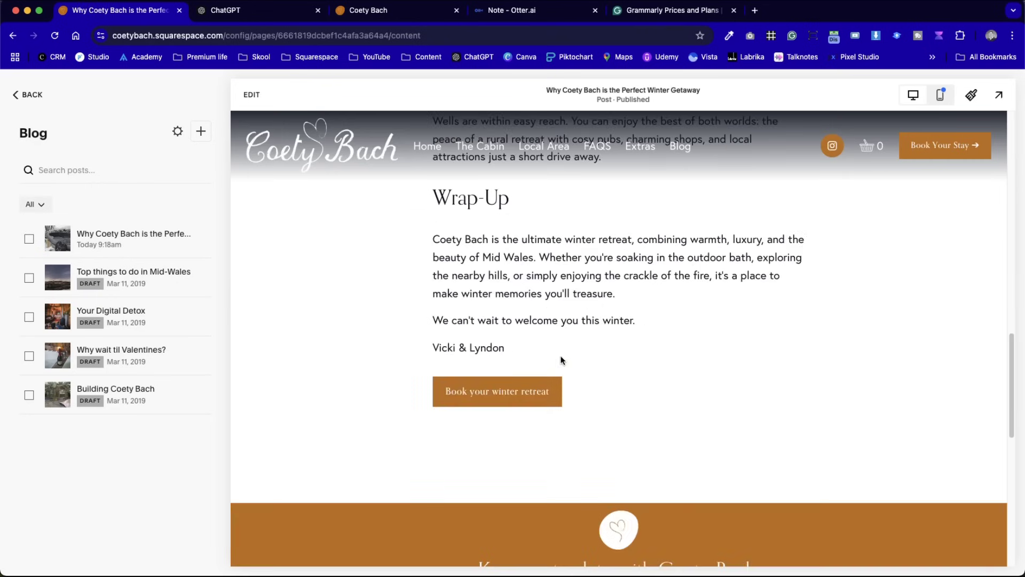
scroll(561, 359, "up", 7)
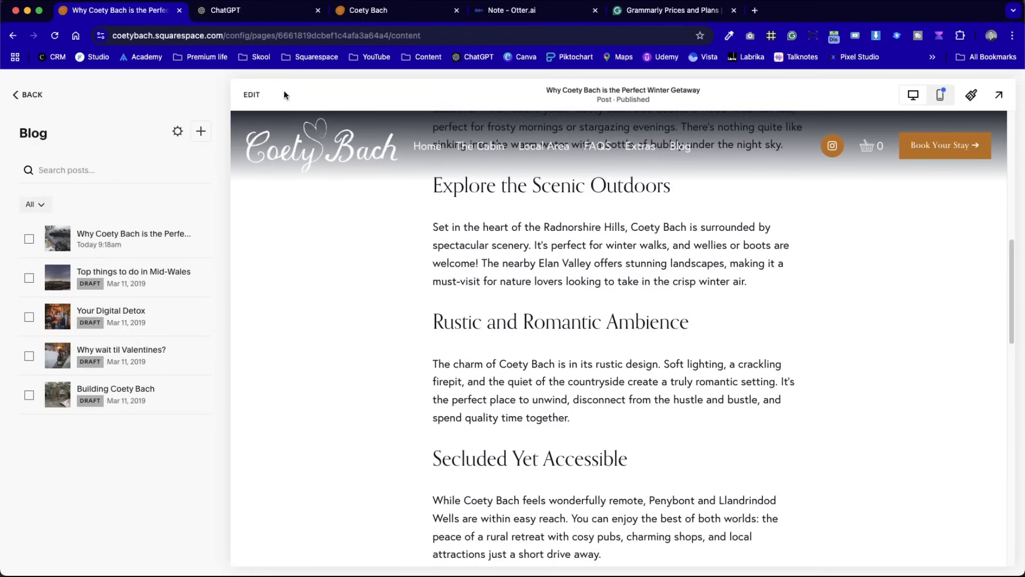
Edit the post and confirm the 'Book your winter retreat' button points to /book-your-stay
left_click(250, 94)
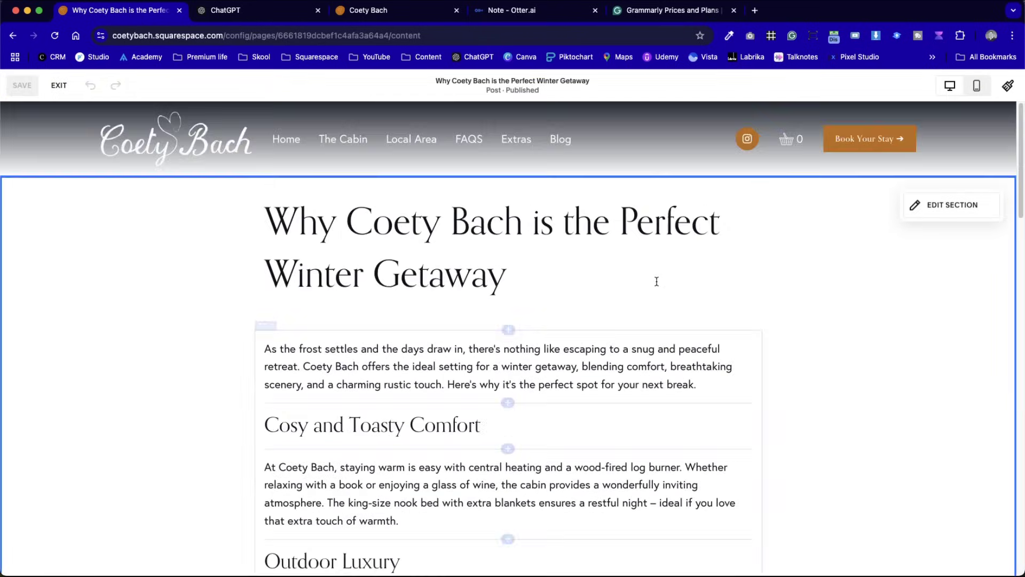
scroll(630, 421, "down", 10)
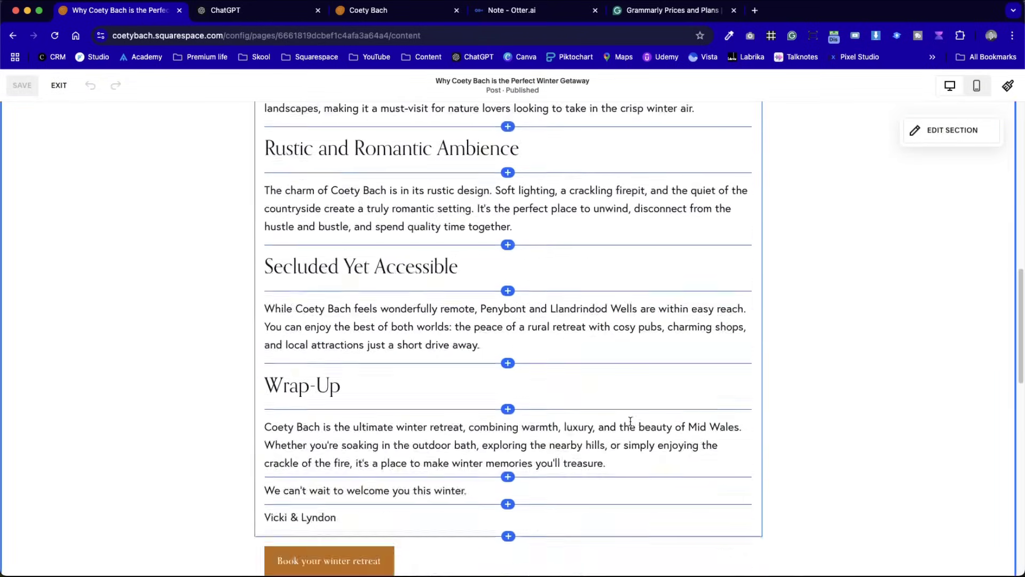
scroll(630, 421, "down", 6)
scroll(629, 421, "up", 4)
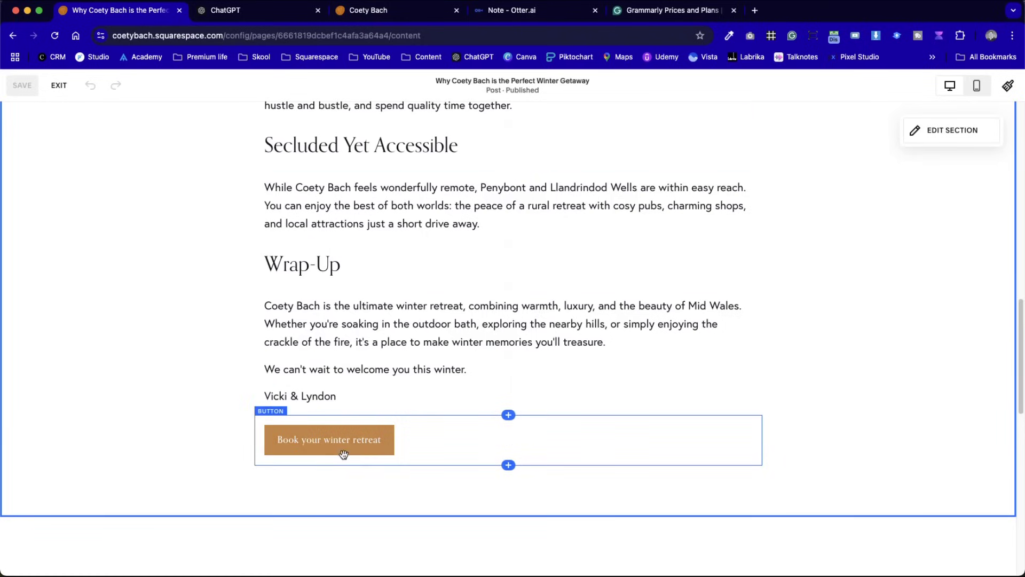
double_click(508, 436)
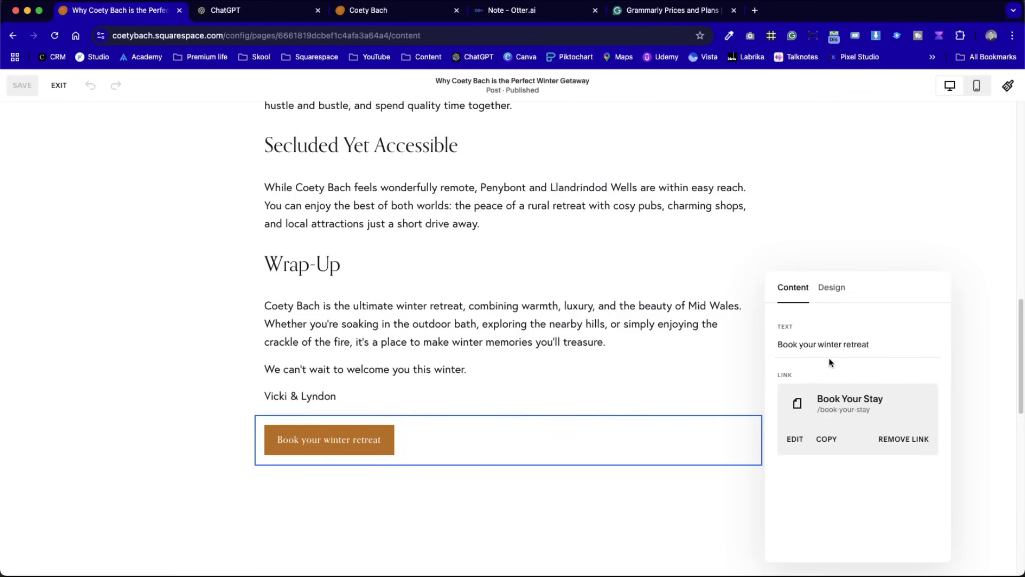
left_click(416, 414)
scroll(502, 470, "up", 15)
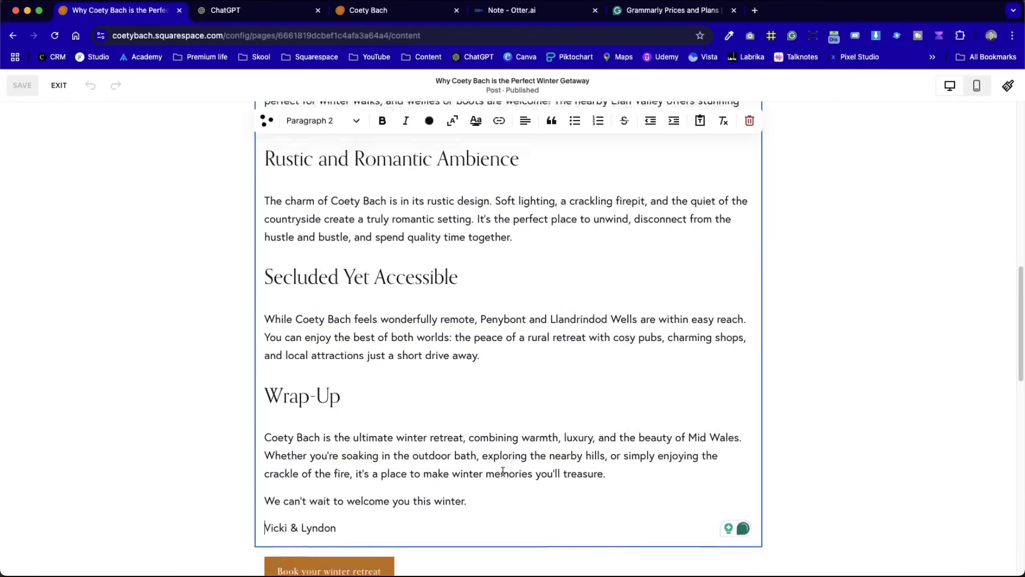
scroll(503, 470, "up", 3)
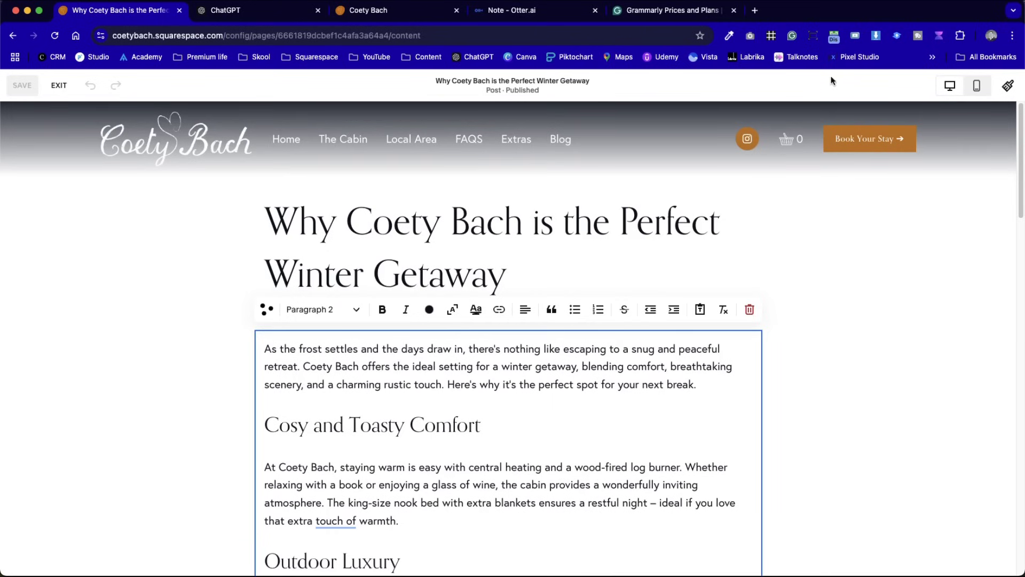
Check Grammarly's quick settings for the site and scroll through the post
left_click(793, 36)
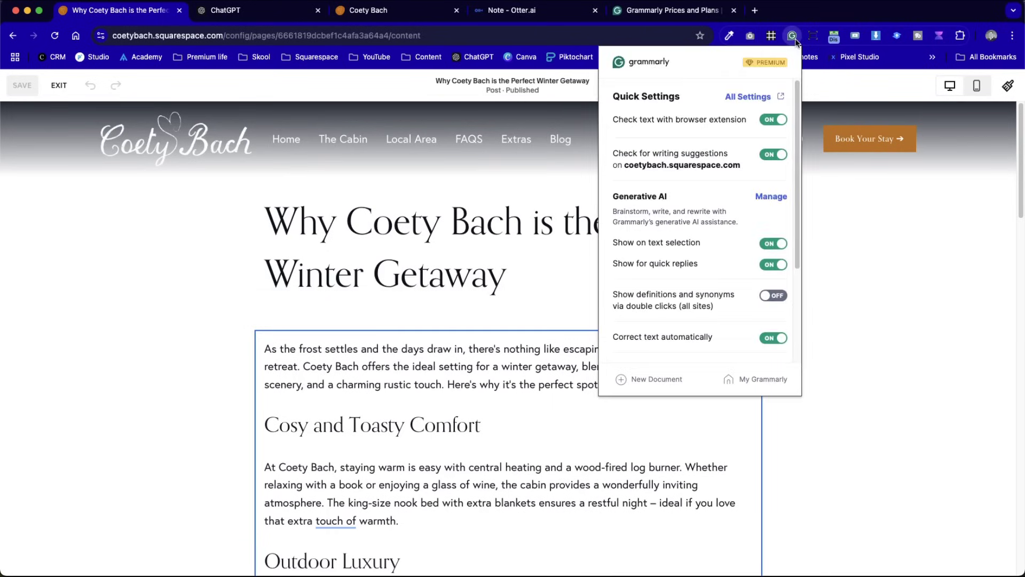
scroll(563, 371, "down", 10)
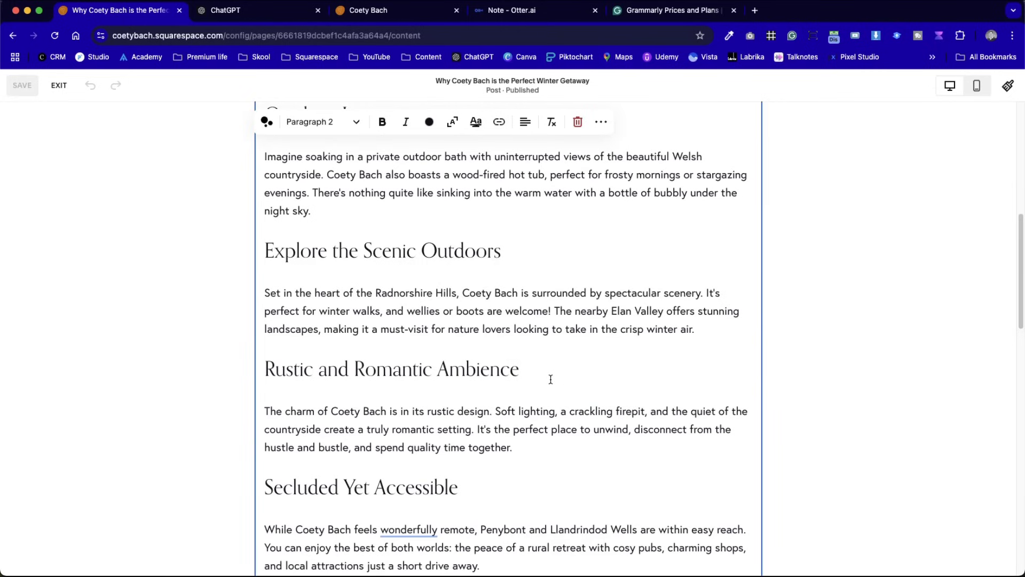
scroll(549, 377, "down", 5)
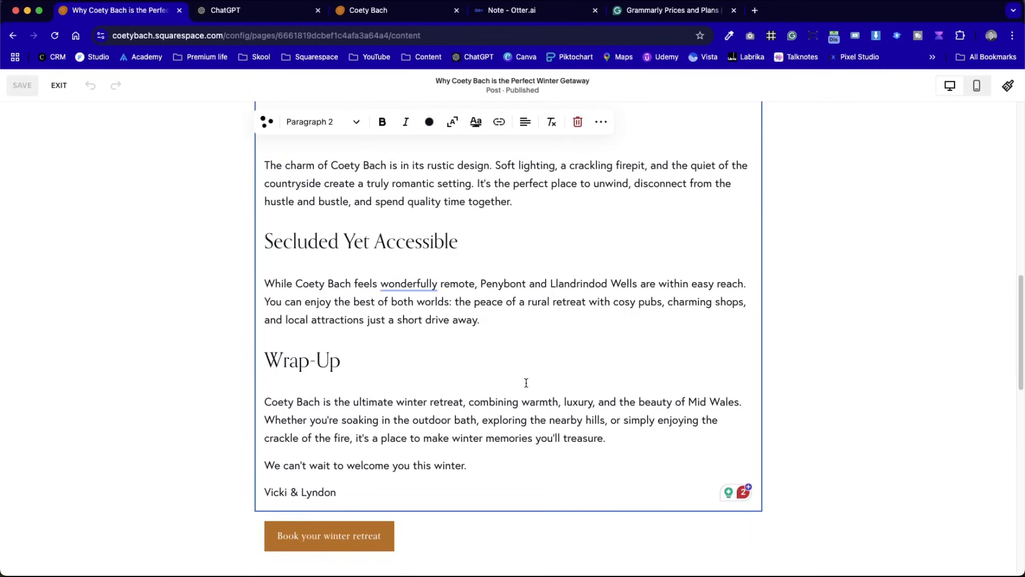
mouse_move(419, 291)
scroll(444, 296, "up", 10)
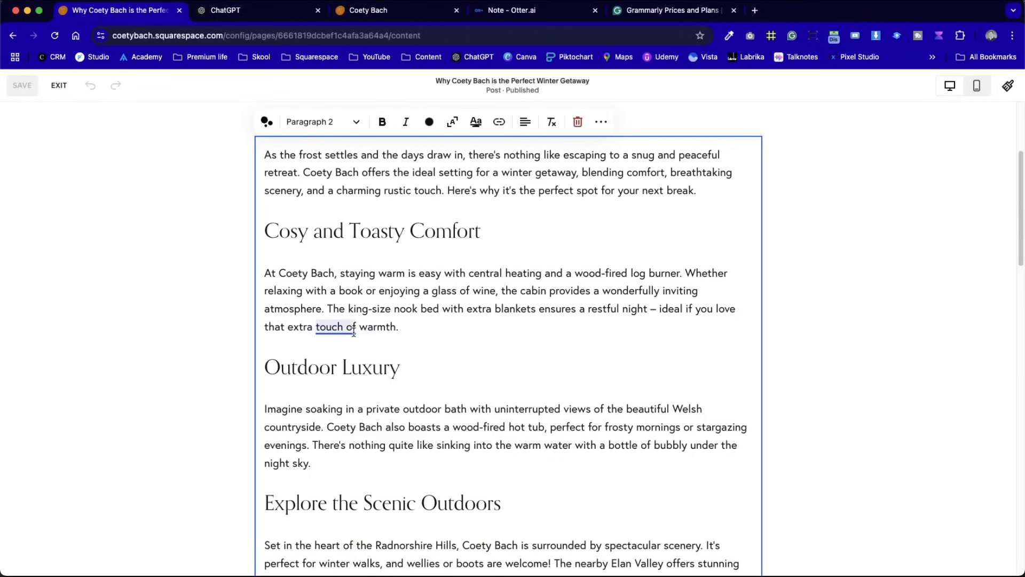
Accept Grammarly's removal of 'touch of', leaving the paragraph ending 'that extra warmth'
mouse_move(348, 327)
left_click(524, 311)
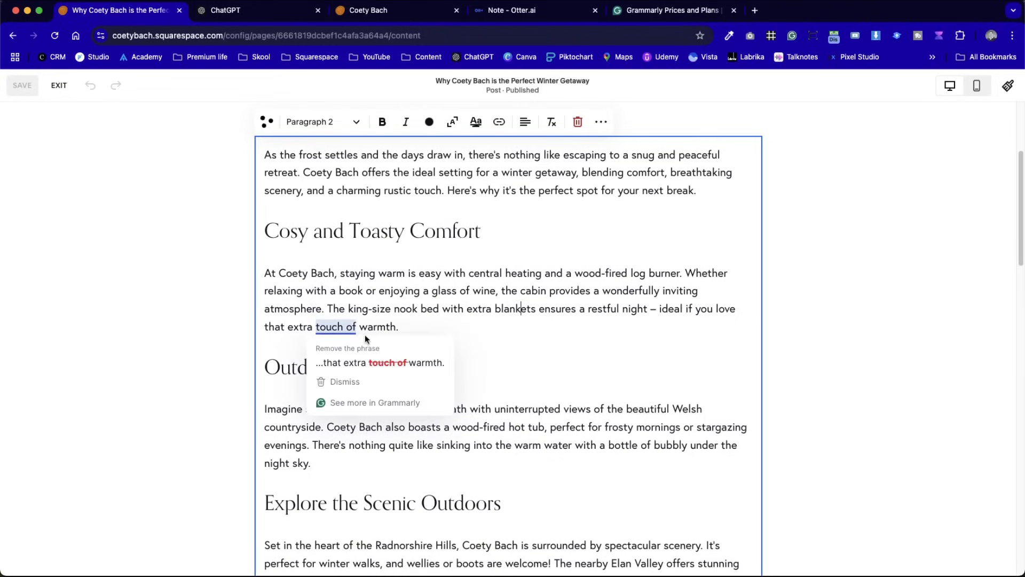
left_click(612, 366)
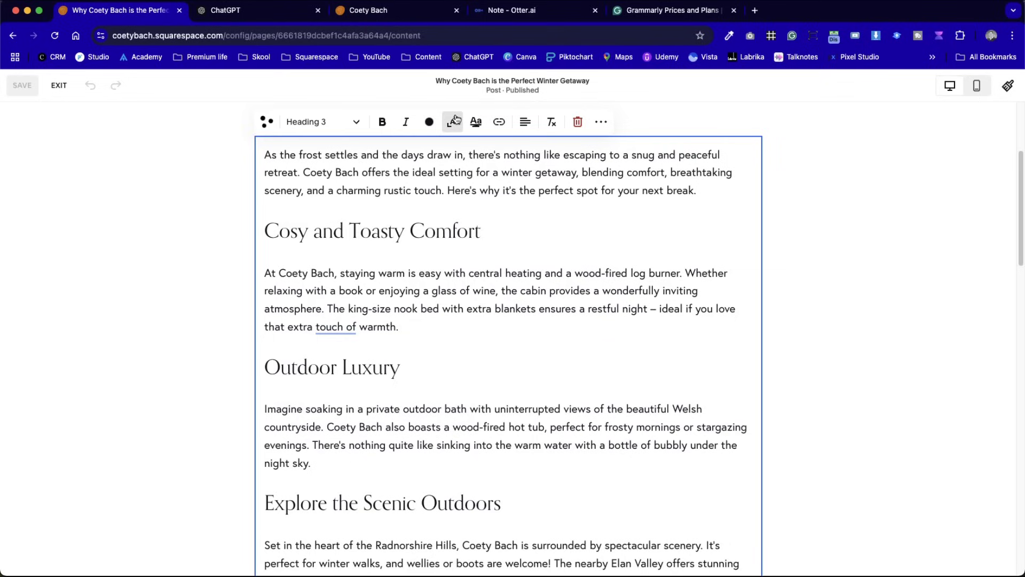
left_click(336, 327)
left_click(422, 349)
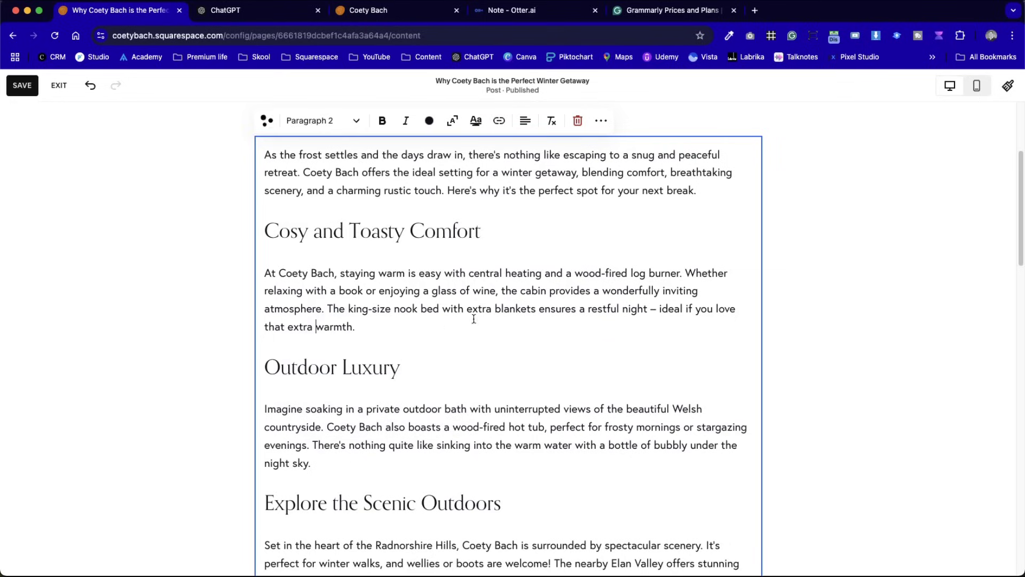
key("ctrl+shift+Tab")
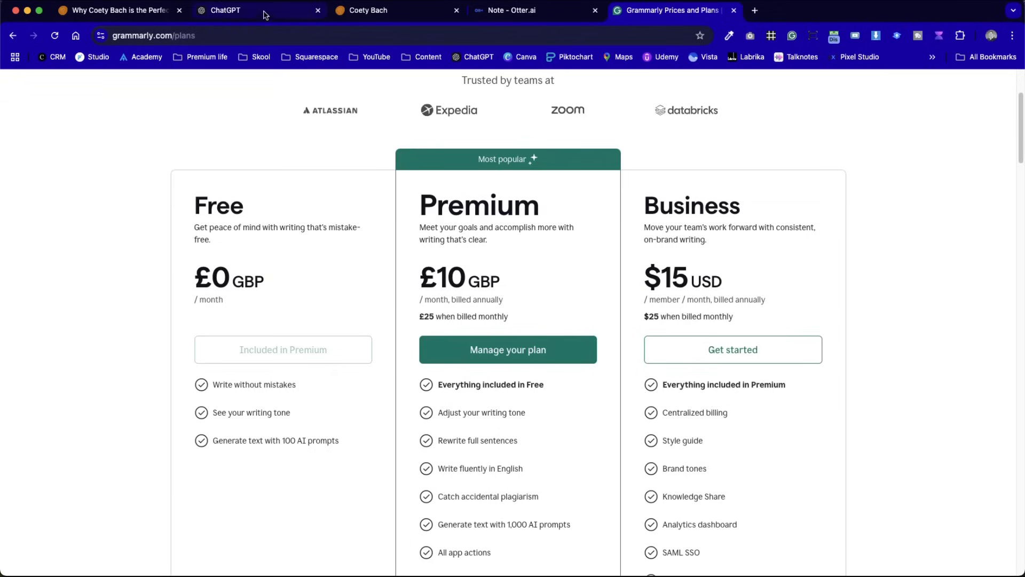
Compare Grammarly's Free £0, Premium £10, Business $15 and Enterprise plans, then open a new tab
left_click(166, 19)
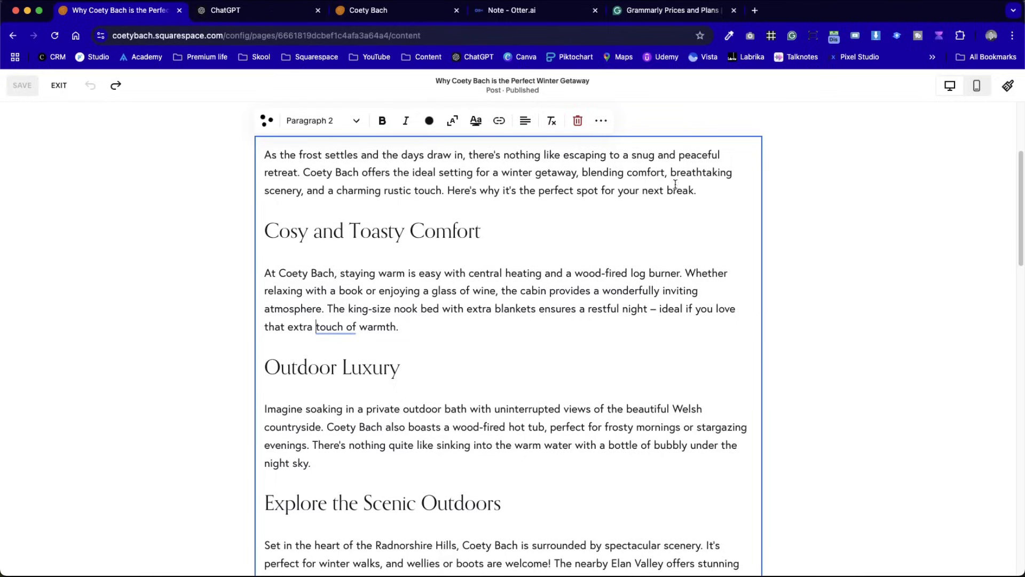
left_click(643, 15)
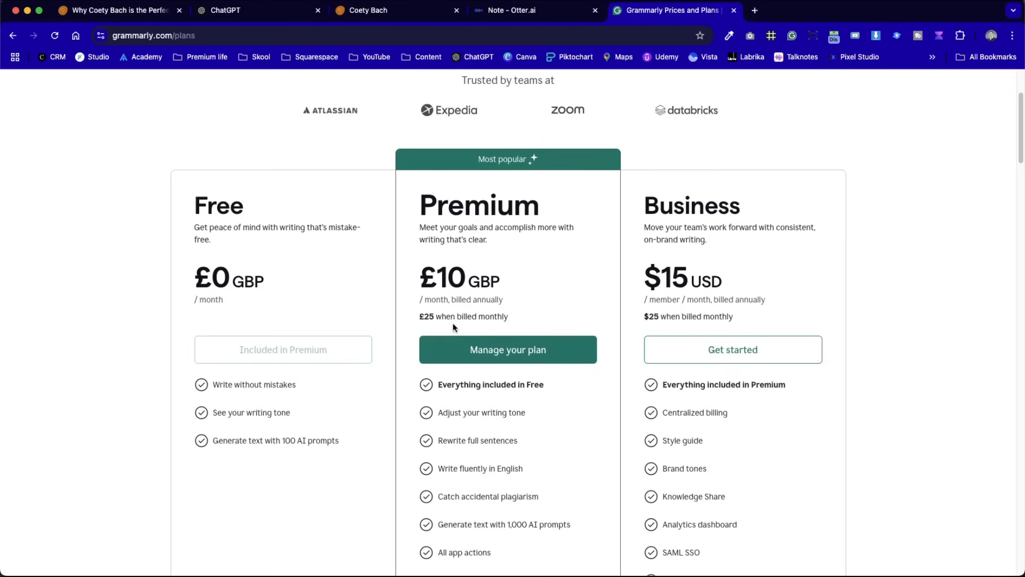
scroll(418, 320, "up", 1)
scroll(481, 478, "down", 8)
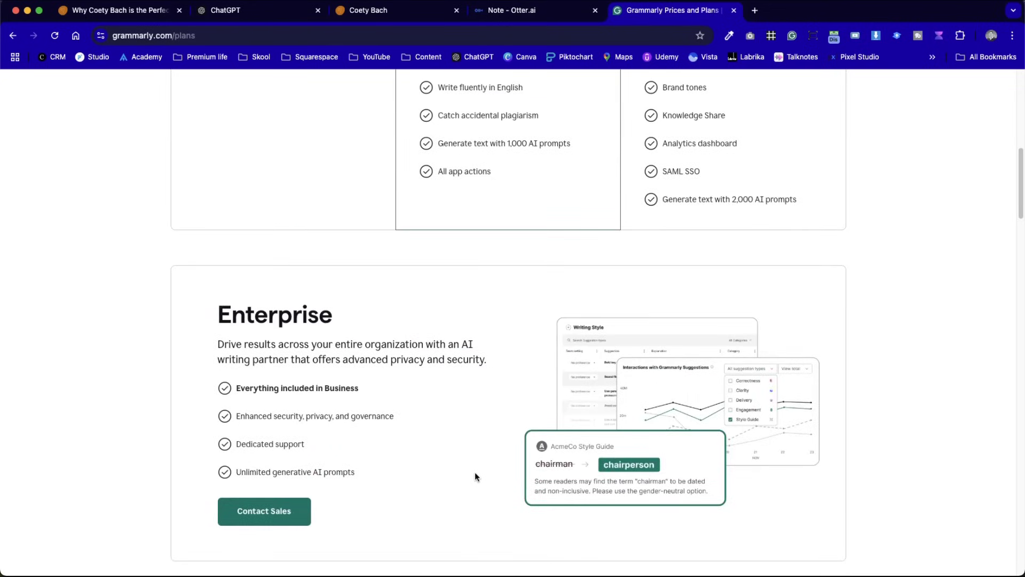
scroll(476, 472, "up", 9)
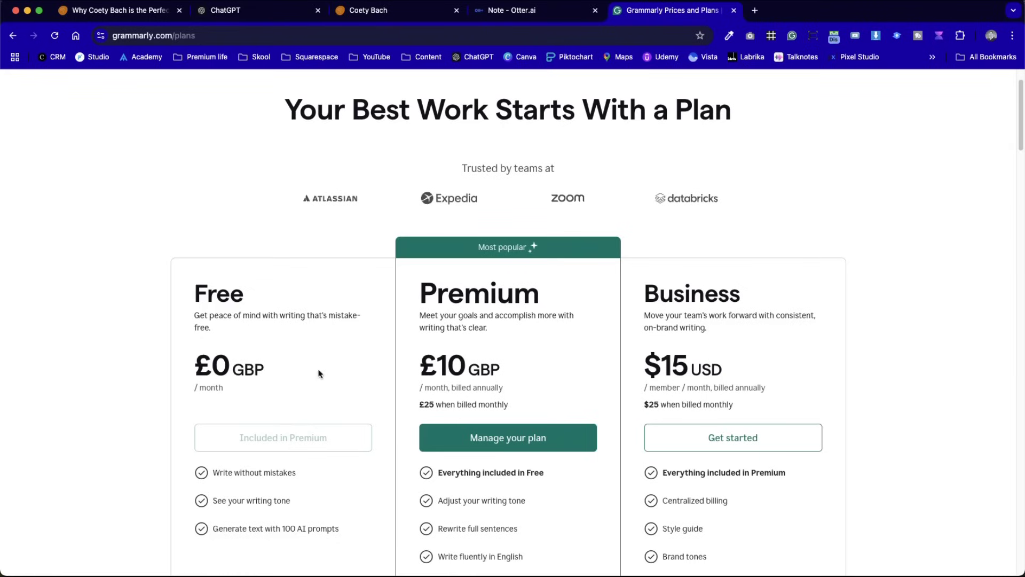
left_click(754, 12)
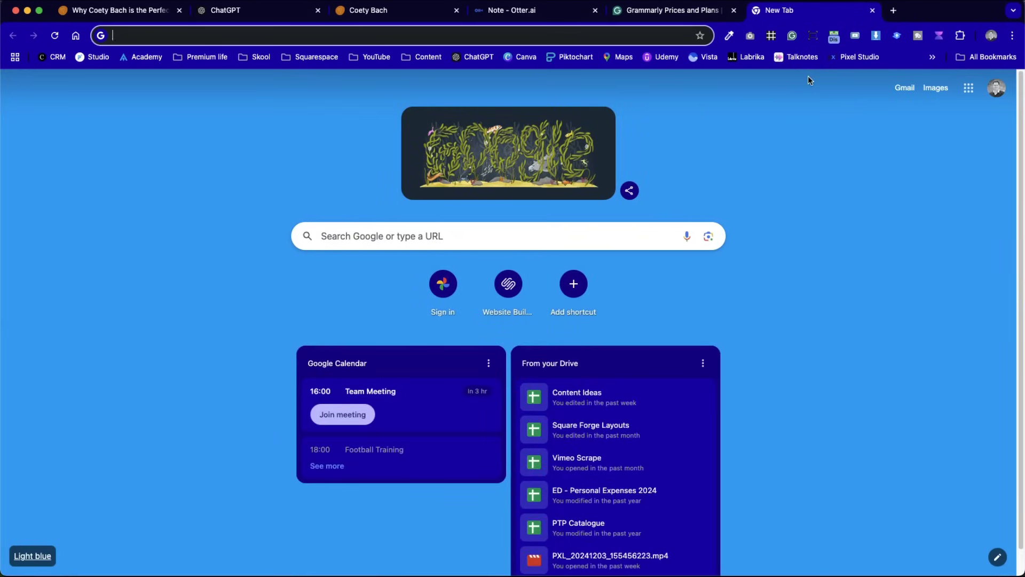
Search Google for textexpander, open the official site and accept cookies
type("textexpan")
key("Return")
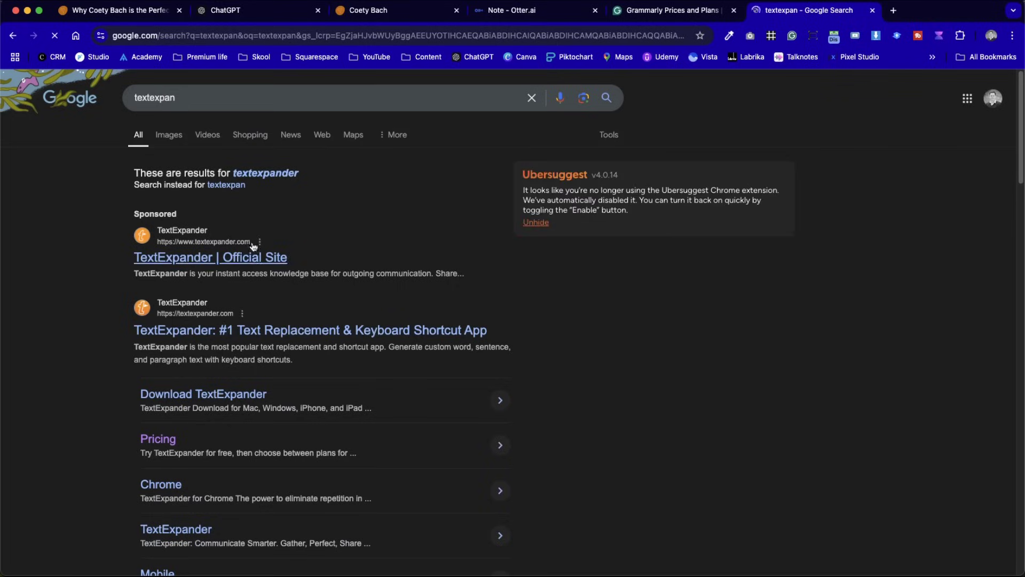
left_click(251, 257)
left_click(774, 198)
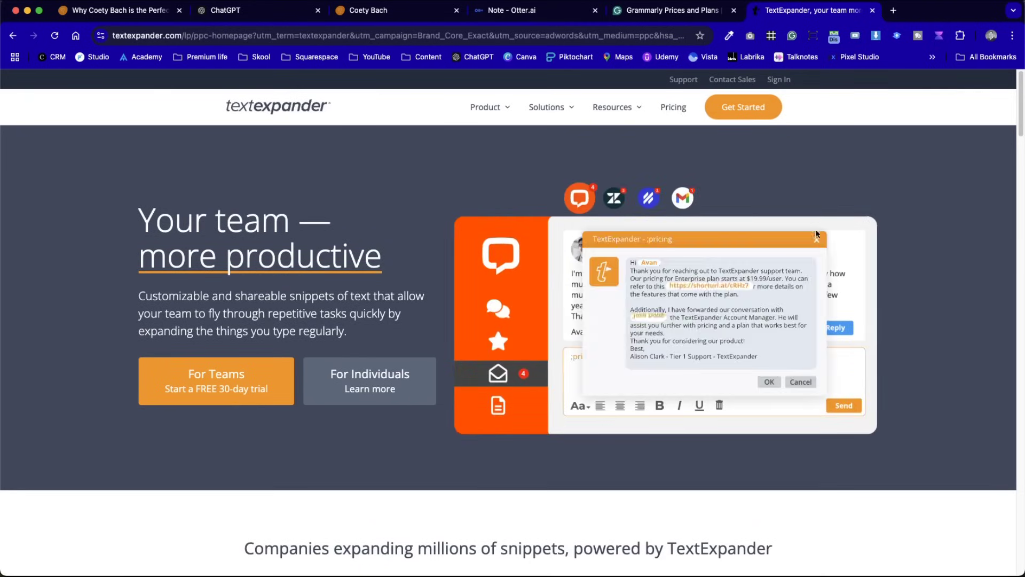
Compare TextExpander's monthly and annual prices: Individual $3.33, Business $8.33, Growth $10.83
left_click(683, 115)
scroll(492, 248, "down", 3)
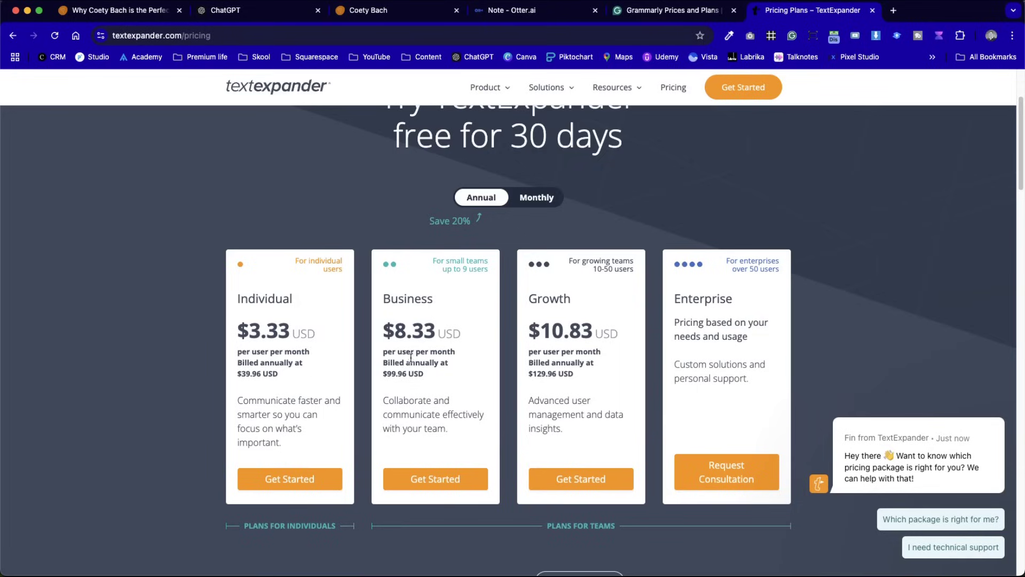
left_click(546, 208)
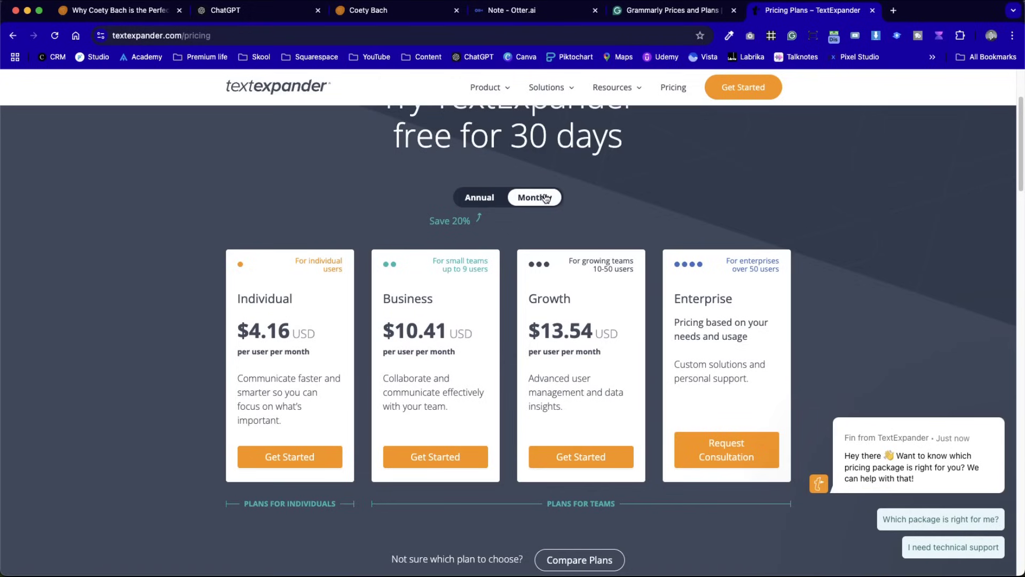
left_click(476, 200)
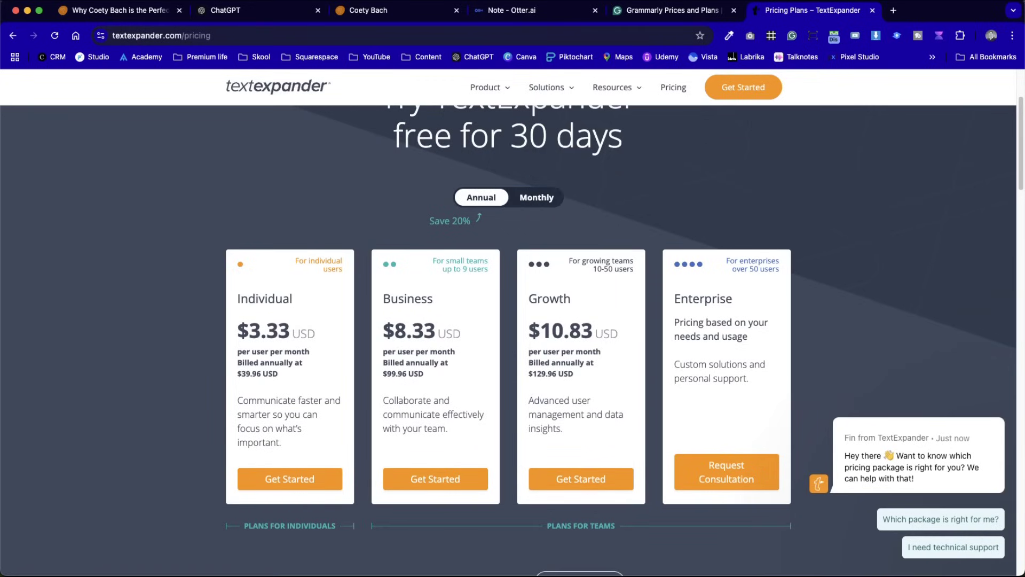
left_click(270, 13)
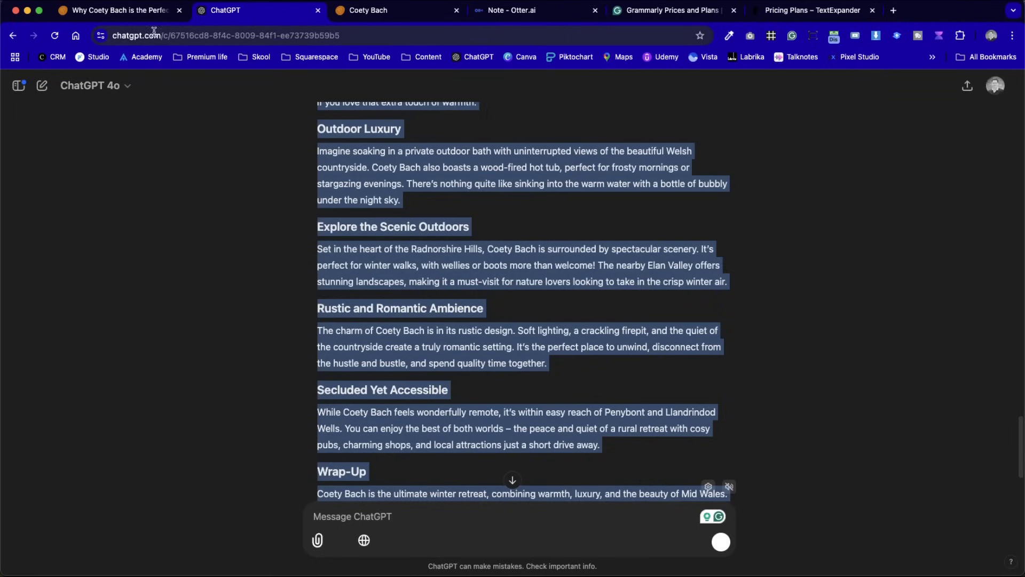
Go to the Coety Bach site and open its Blog page
left_click(375, 14)
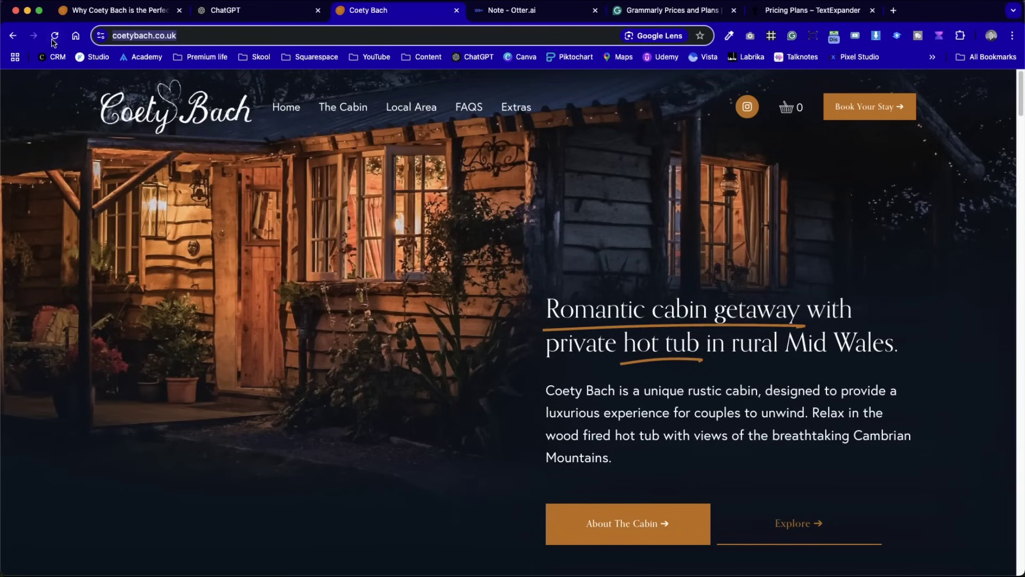
left_click(54, 38)
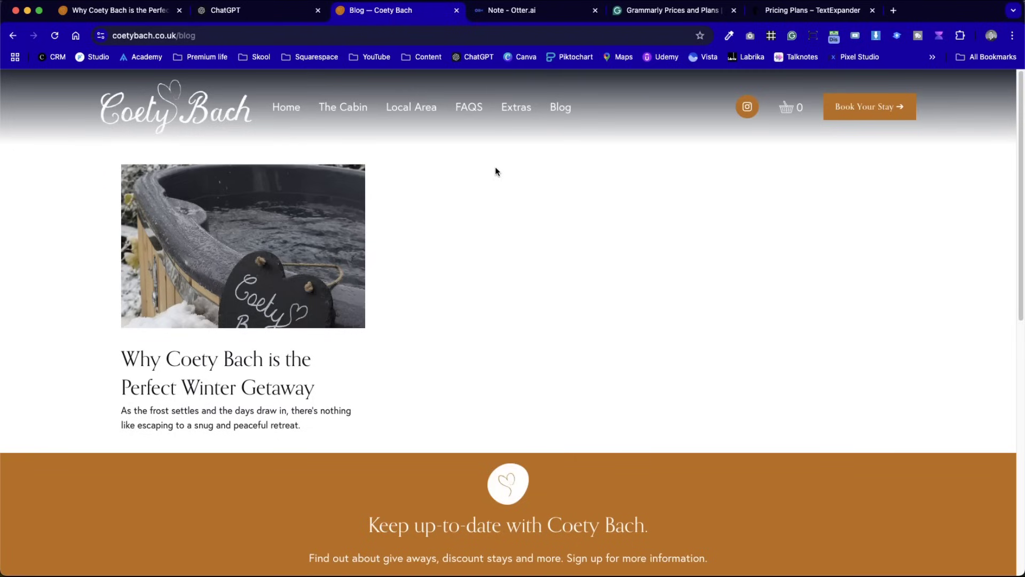